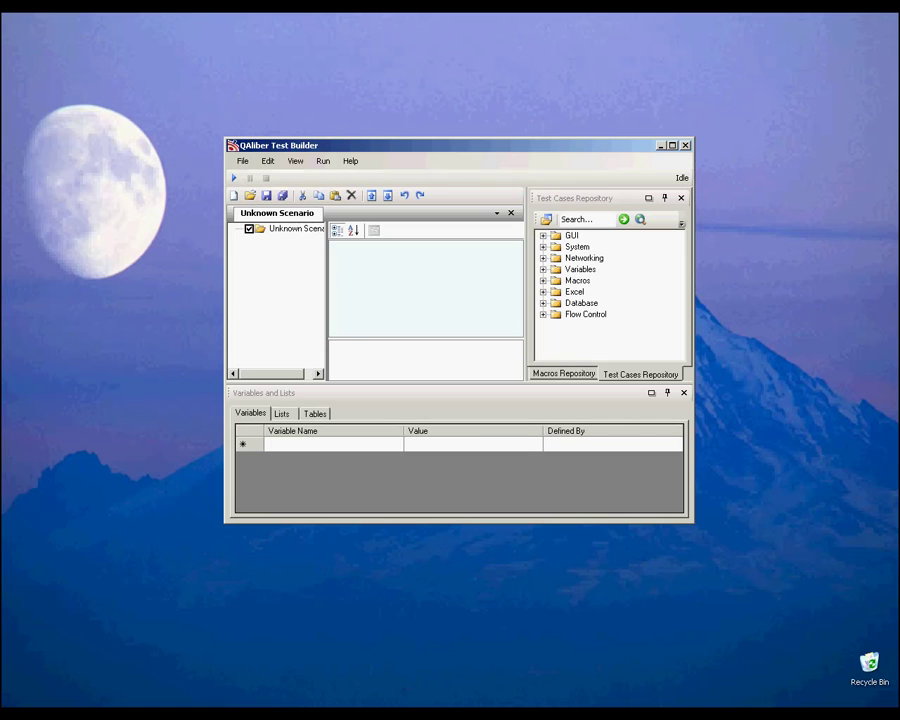
Step: Rename the root item of the new scenario to "Calc Demo"
left_click(296, 229)
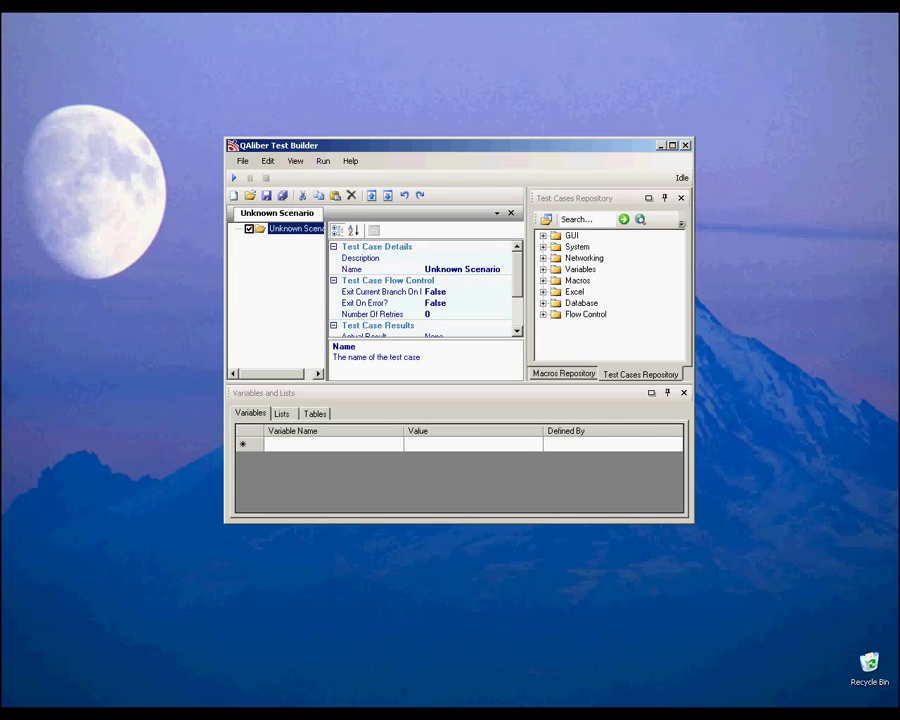
left_click(502, 269)
left_click_drag(502, 269, 424, 269)
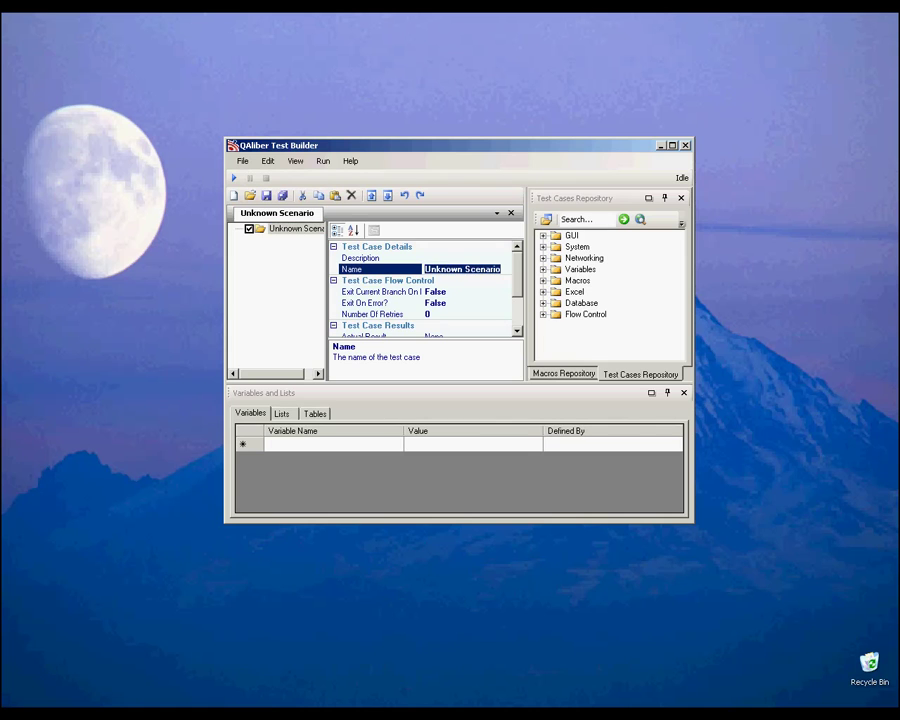
type("Calc Demo")
left_click(380, 292)
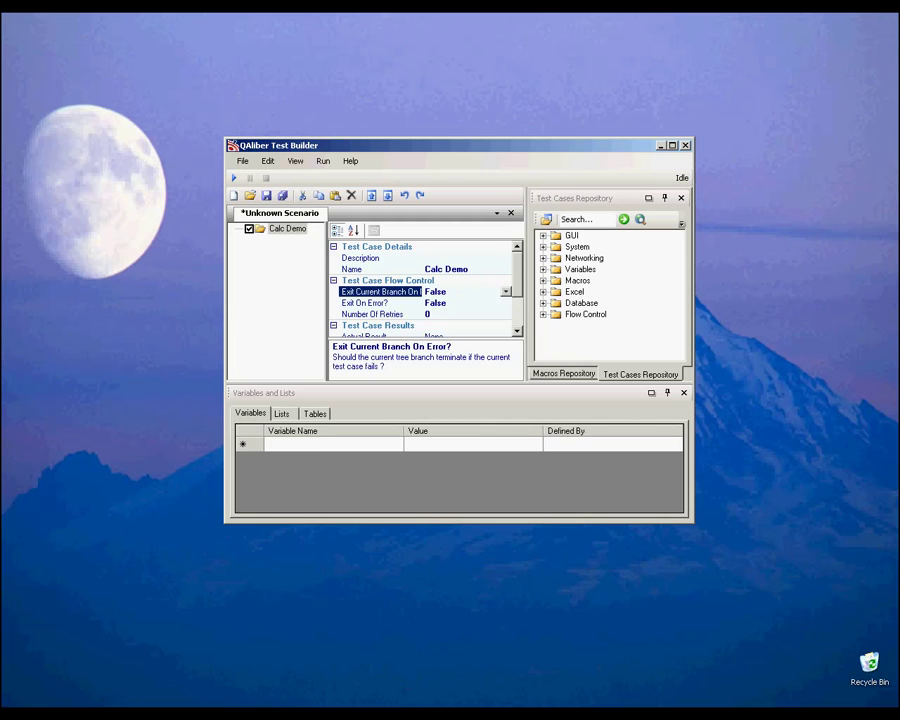
Step: Add a Display Message Box test case from the GUI dialogs to the Calc Demo scenario
left_click(543, 236)
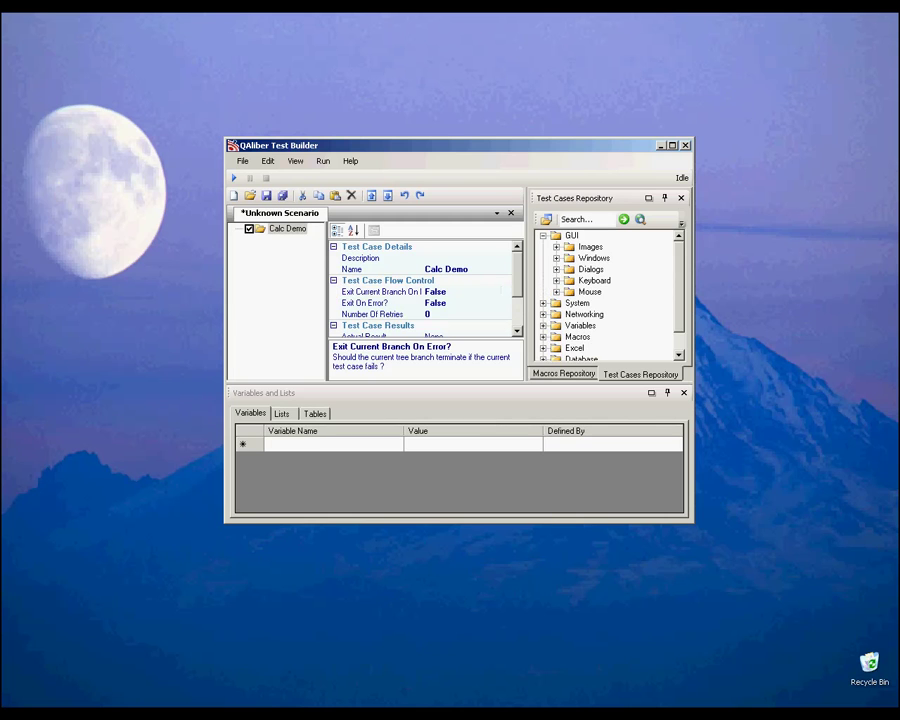
left_click(557, 258)
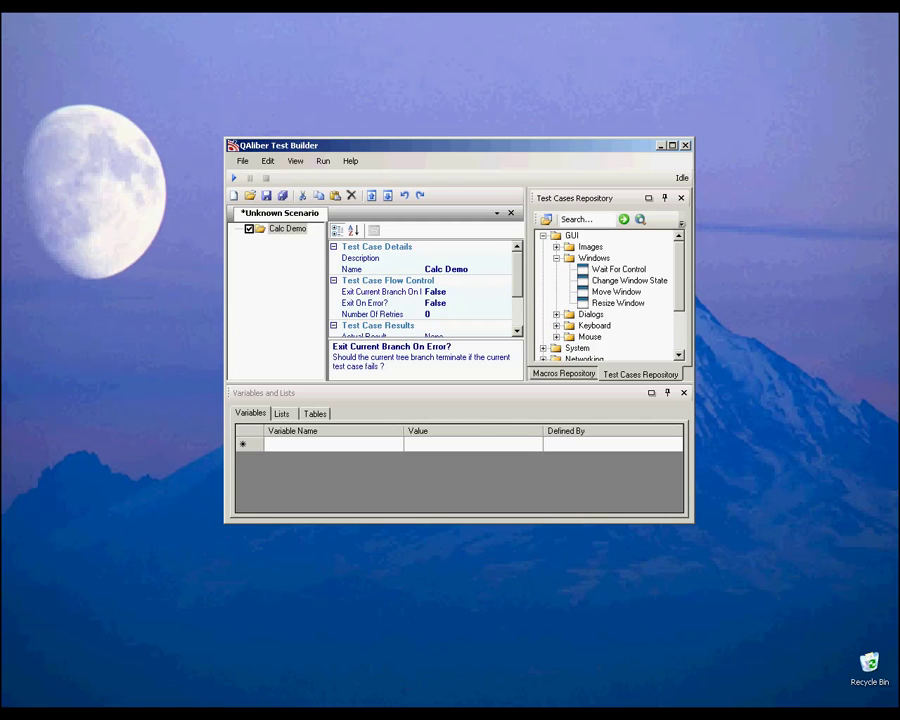
left_click(557, 258)
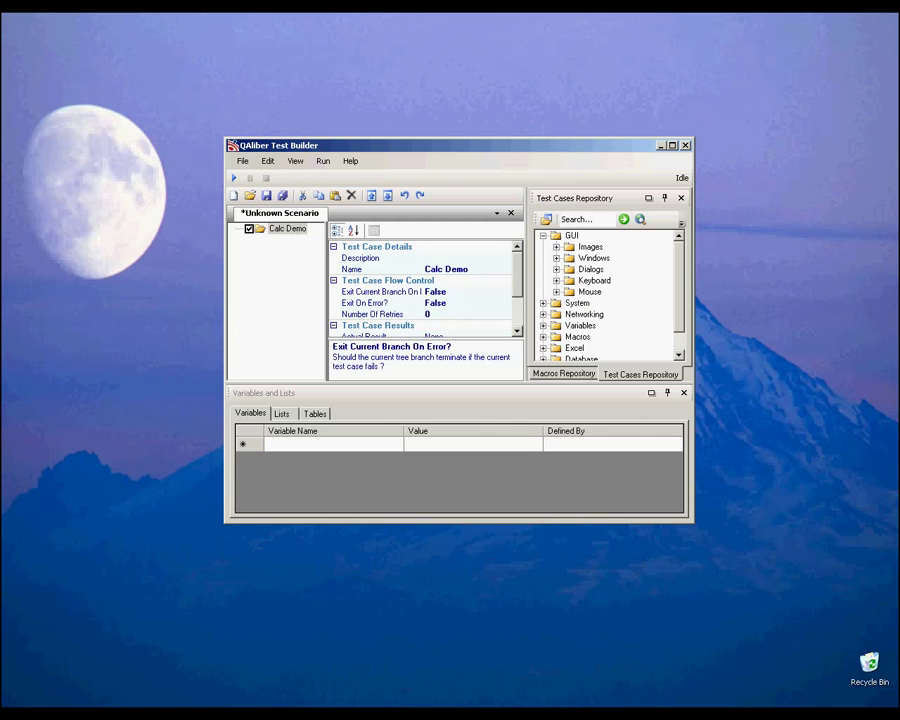
left_click(557, 269)
left_click(627, 281)
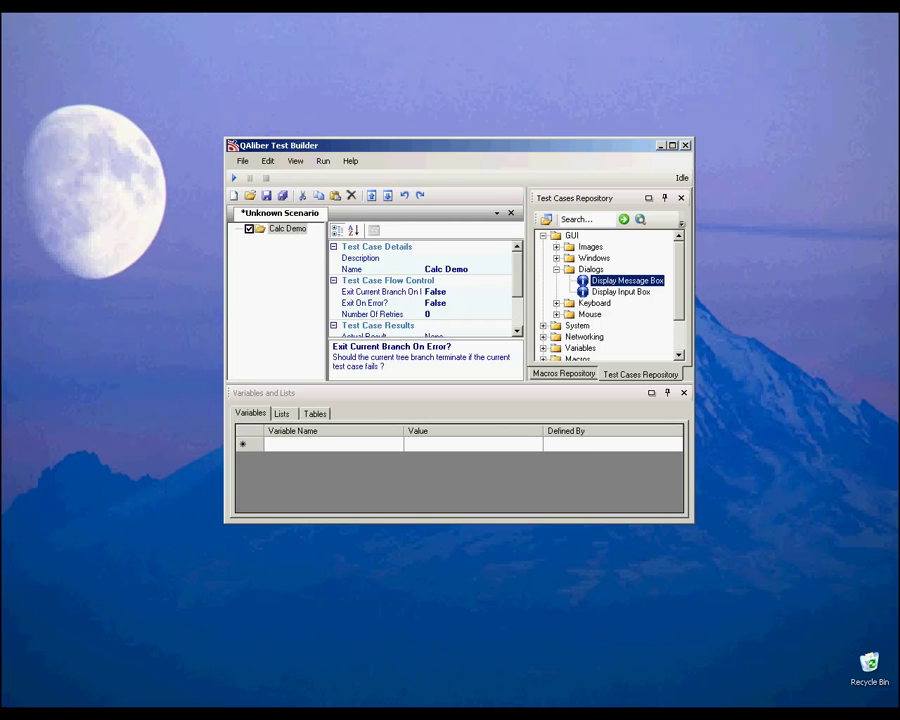
left_click_drag(627, 281, 287, 229)
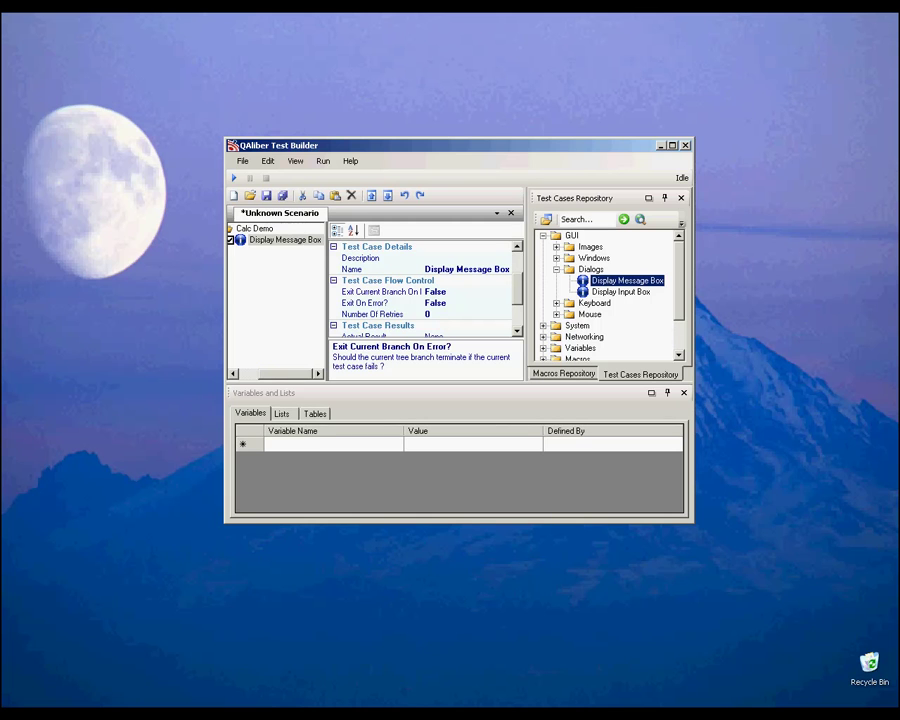
Step: Enlarge the Test Builder window and set the message box's text to "Starting calc Demo click ok to continue"
left_click_drag(225, 522, 66, 608)
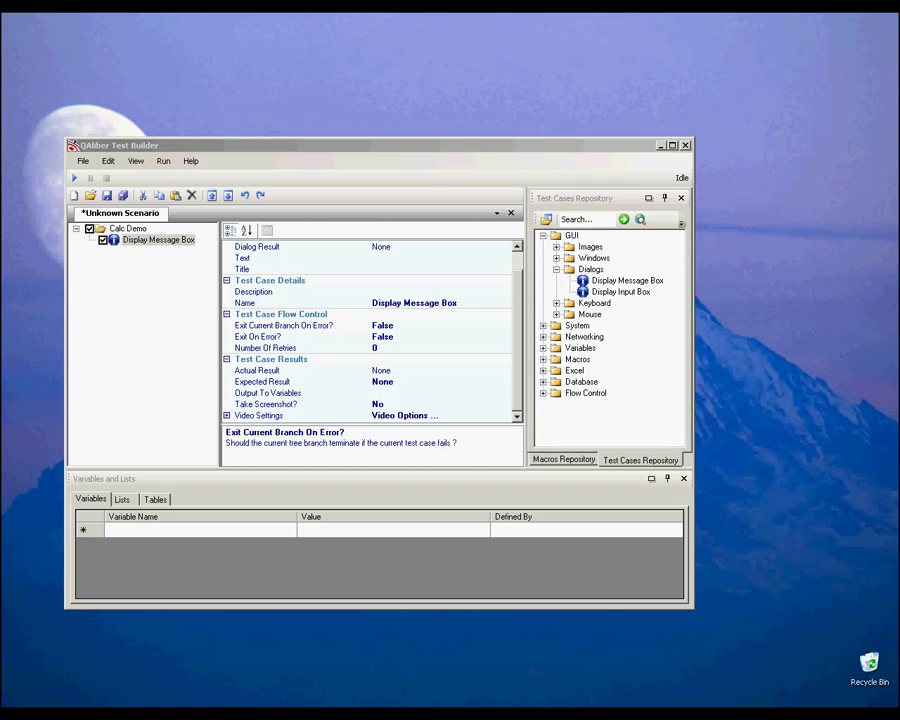
left_click(398, 258)
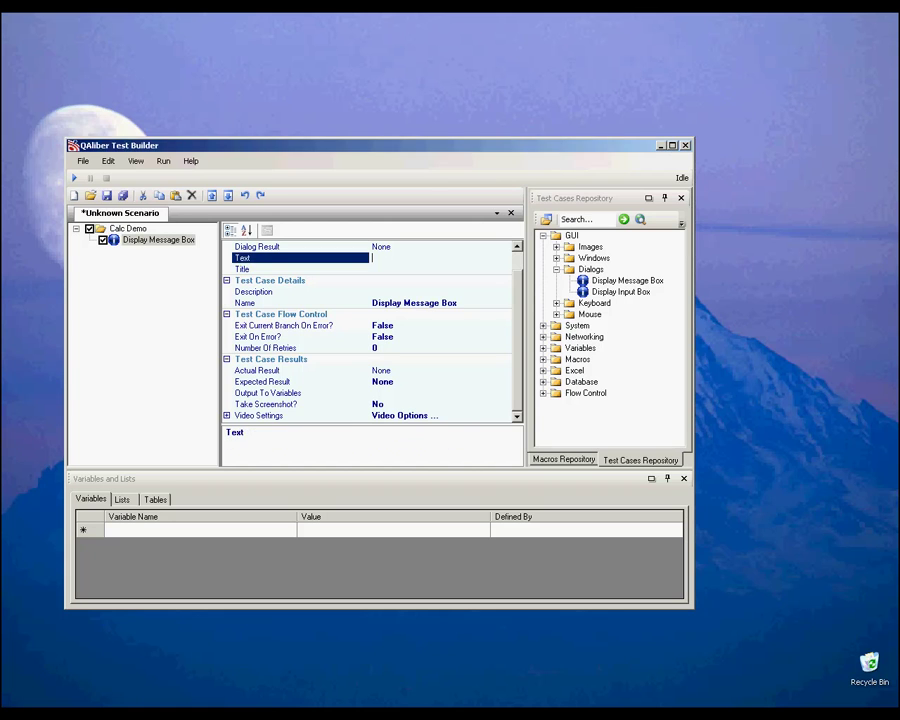
type("S")
type("tarting")
type(" calc ")
type("Demo")
type("clic")
type("k ok to co")
type("ntinue")
Step: Set the title of the Display Message Box test case to "Calc Demo"
left_click(376, 269)
type("C")
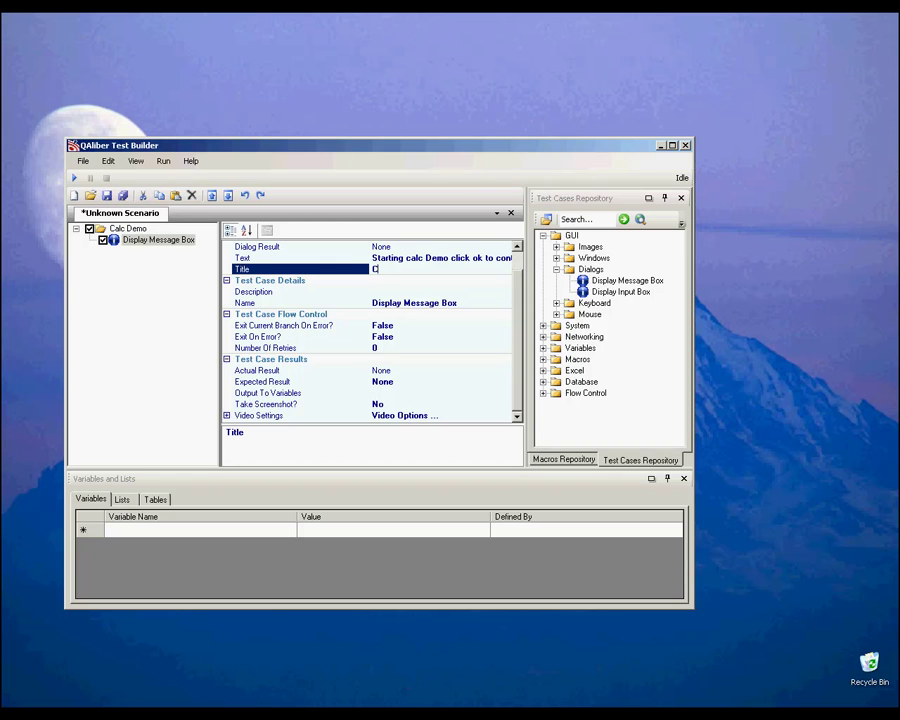
type("alc Demo")
left_click(414, 303)
left_click(158, 240)
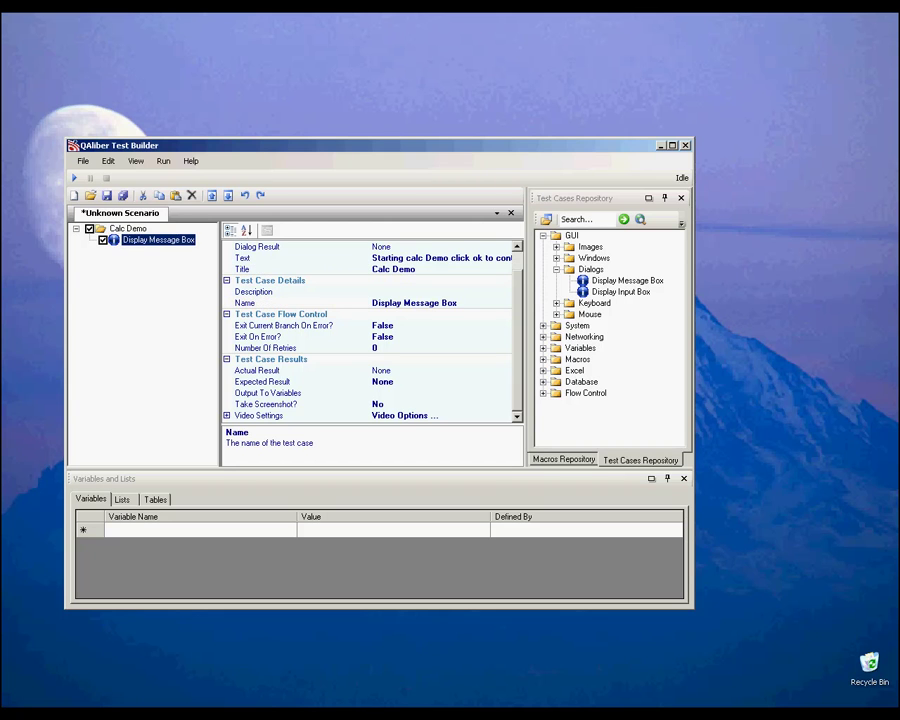
Step: Add a Start Process test case from the system processes to Calc Demo and set its process to "calc"
left_click(543, 326)
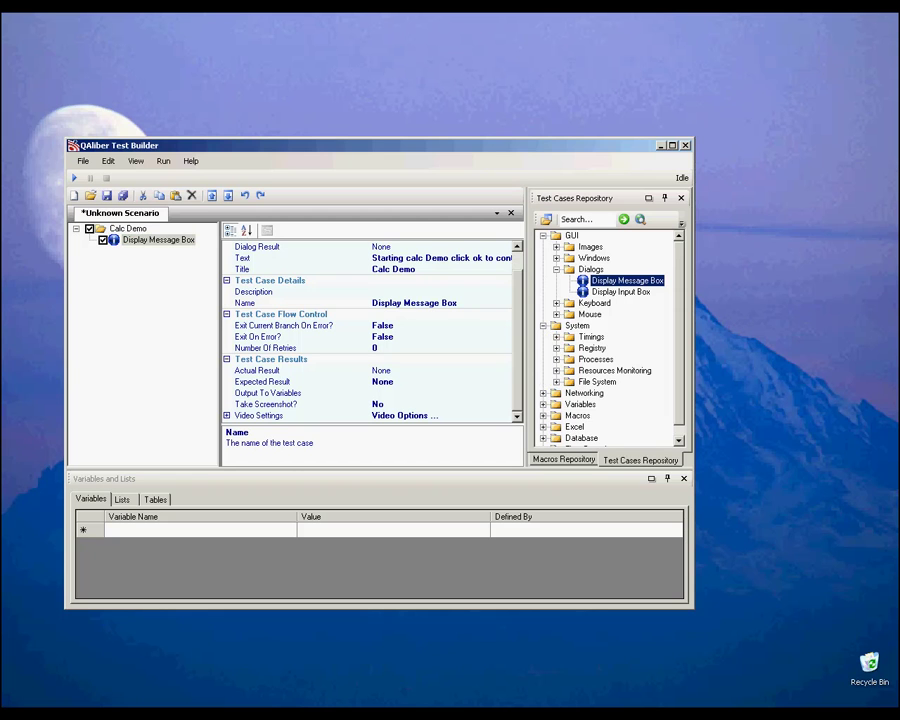
left_click(557, 360)
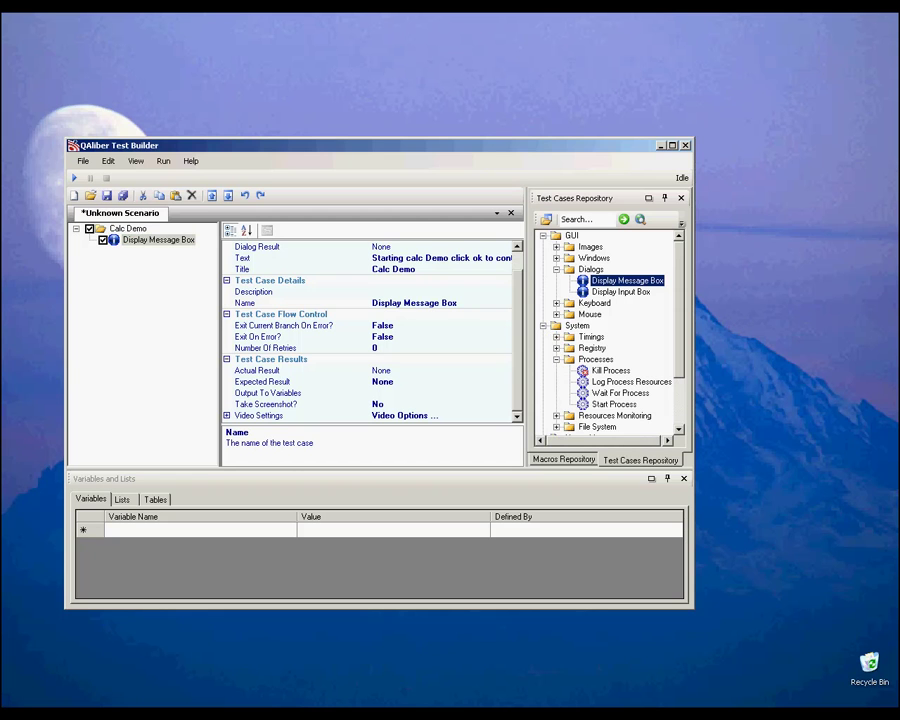
left_click_drag(613, 404, 128, 229)
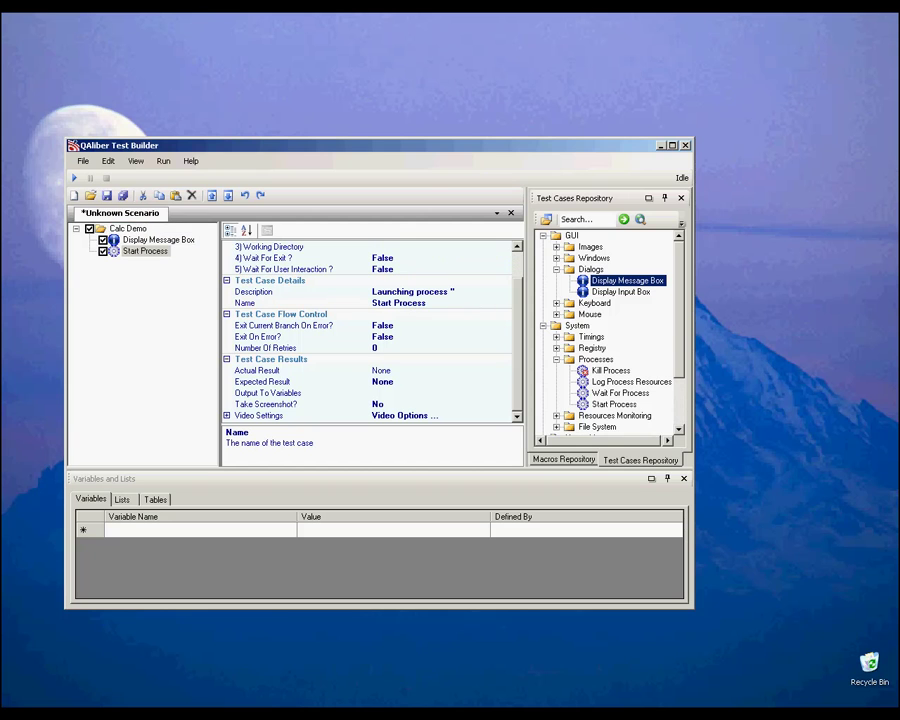
left_click(146, 251)
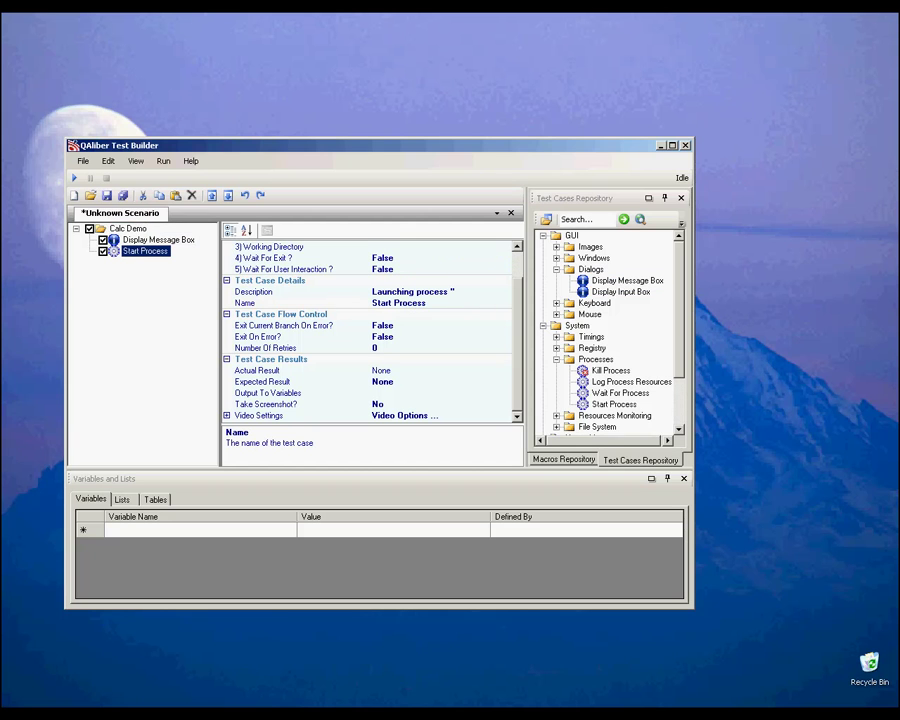
scroll(370, 331, "up", 1)
left_click(420, 258)
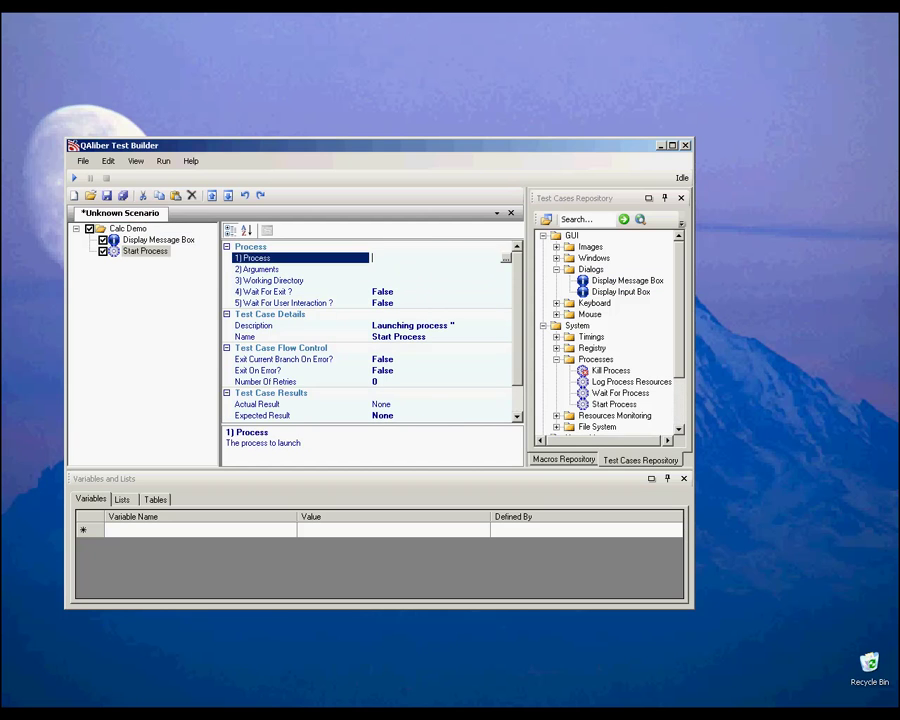
type("calc")
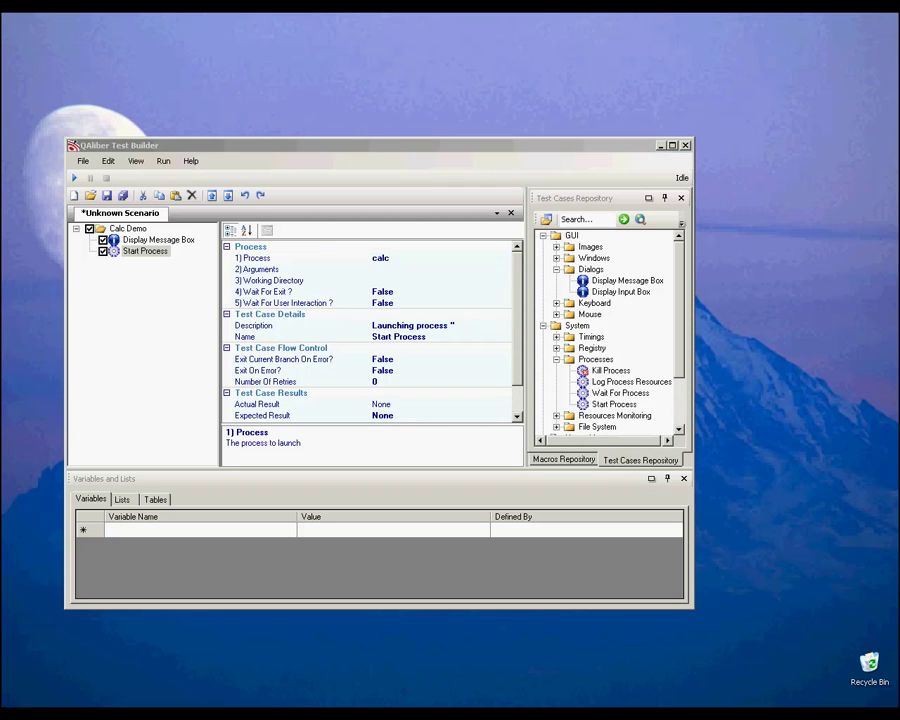
Step: Add a Move Window test case to Calc Demo and set its coordinate to 500,500
left_click(557, 258)
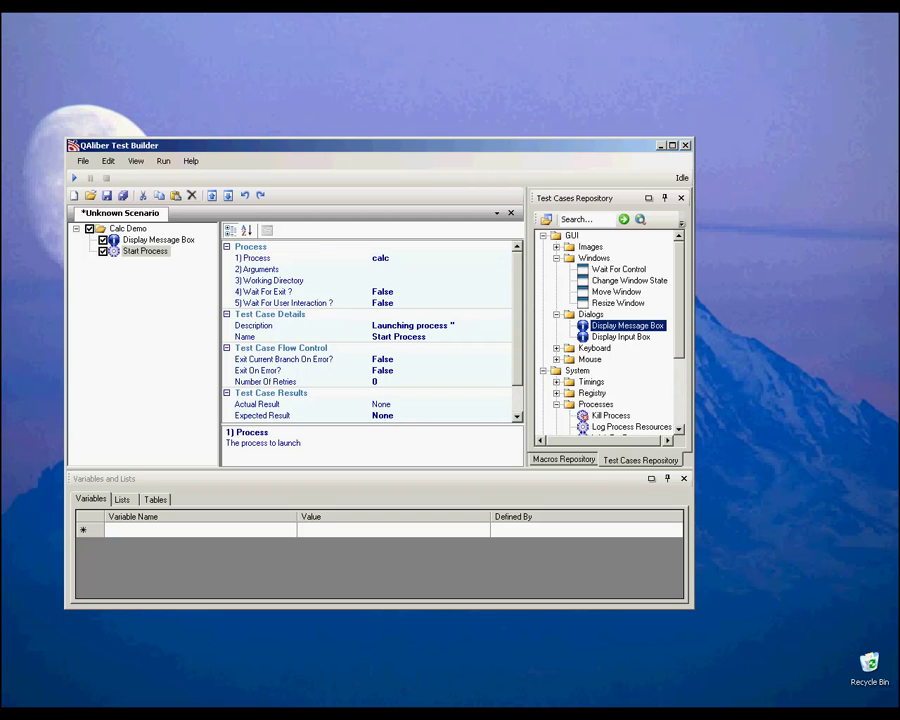
left_click_drag(619, 269, 128, 229)
left_click_drag(616, 292, 128, 229)
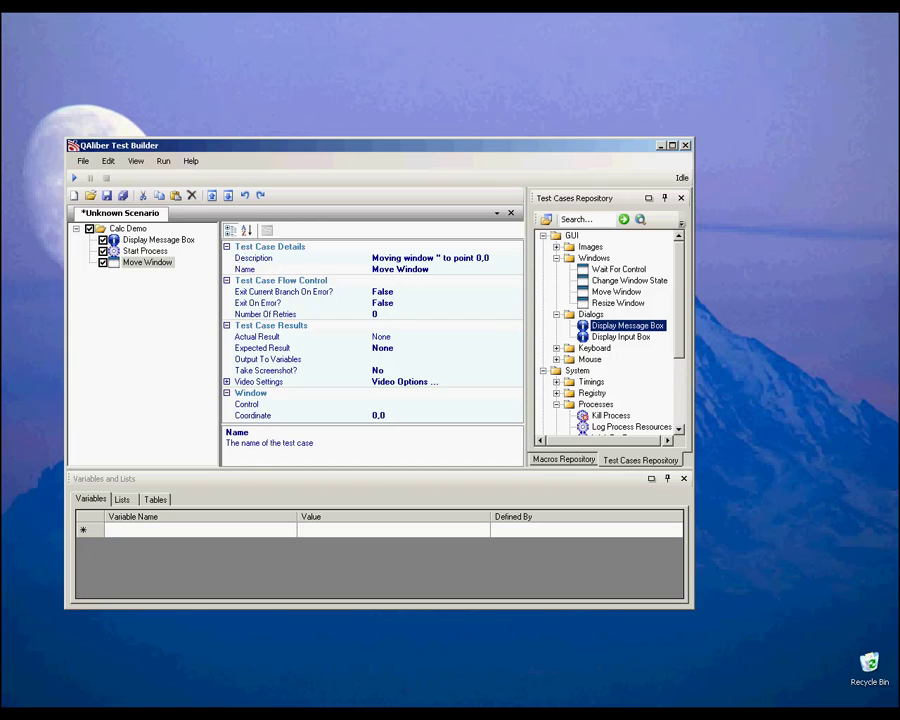
left_click(388, 415)
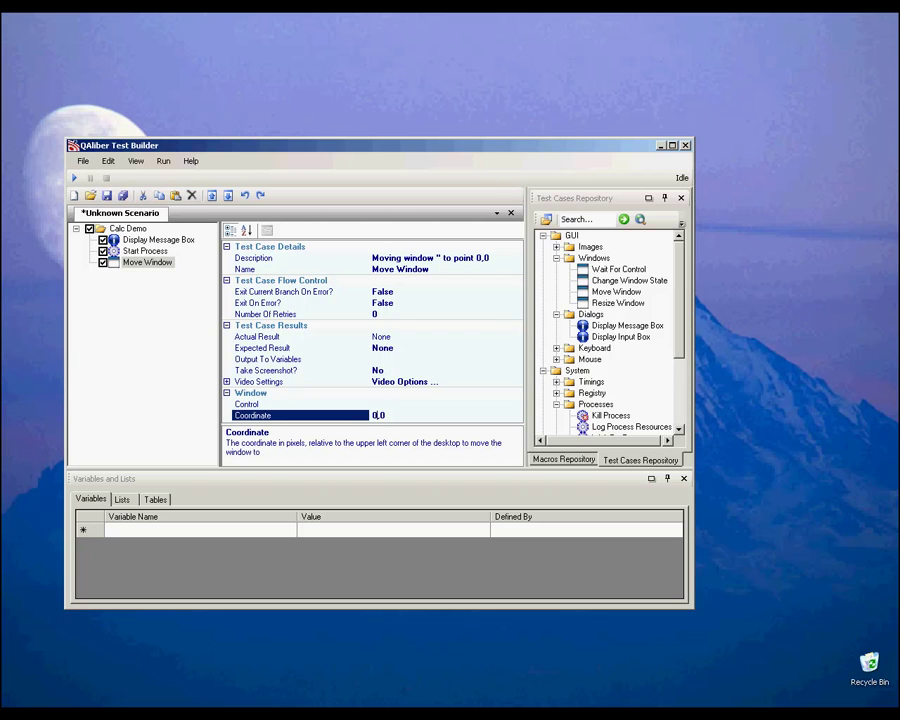
type("50")
key("Delete")
type("500")
Step: Launch the Windows Calculator by running "calc" and move its window aside
key("super")
key("r")
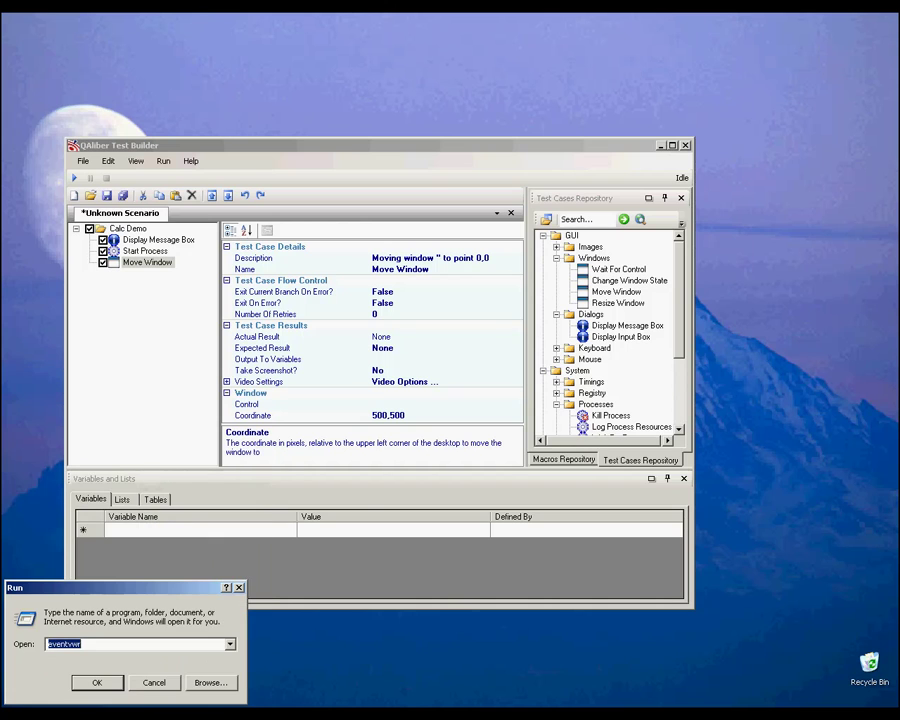
type("calc")
key("Return")
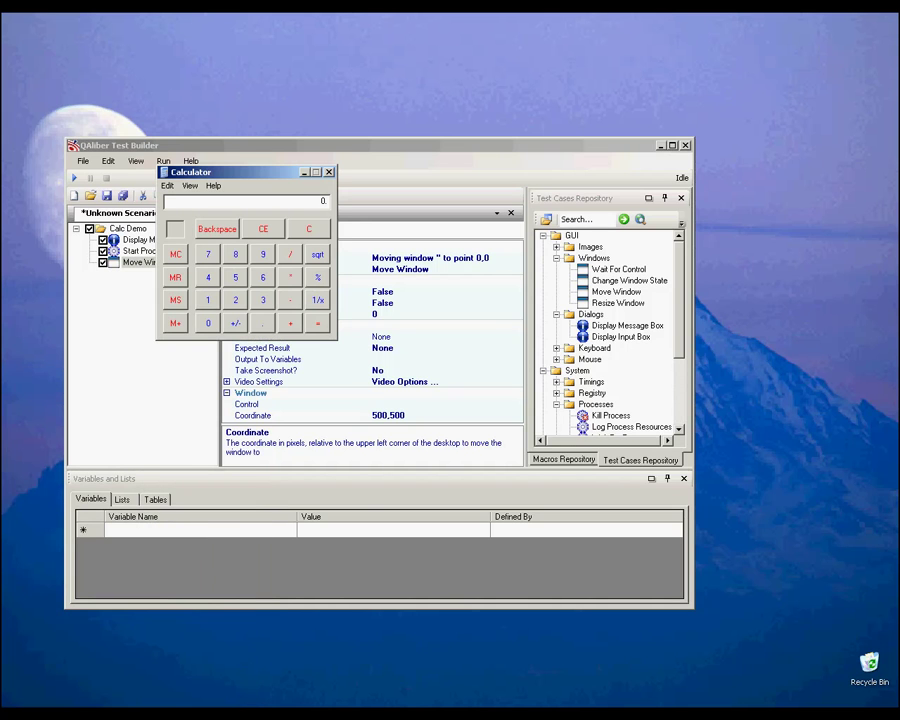
left_click_drag(246, 172, 437, 146)
left_click(430, 393)
left_click(430, 404)
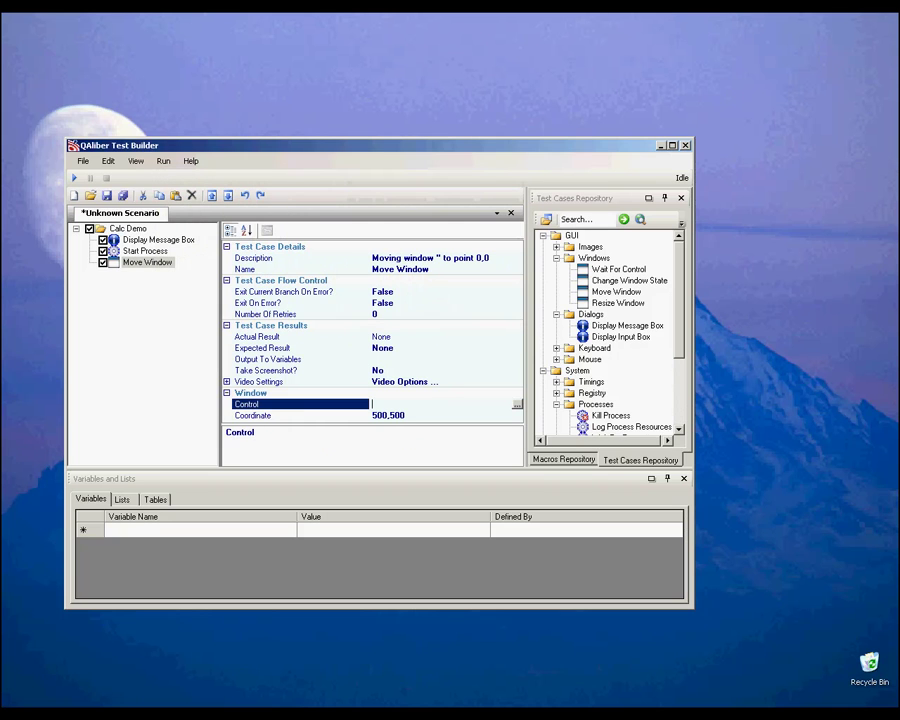
left_click(517, 405)
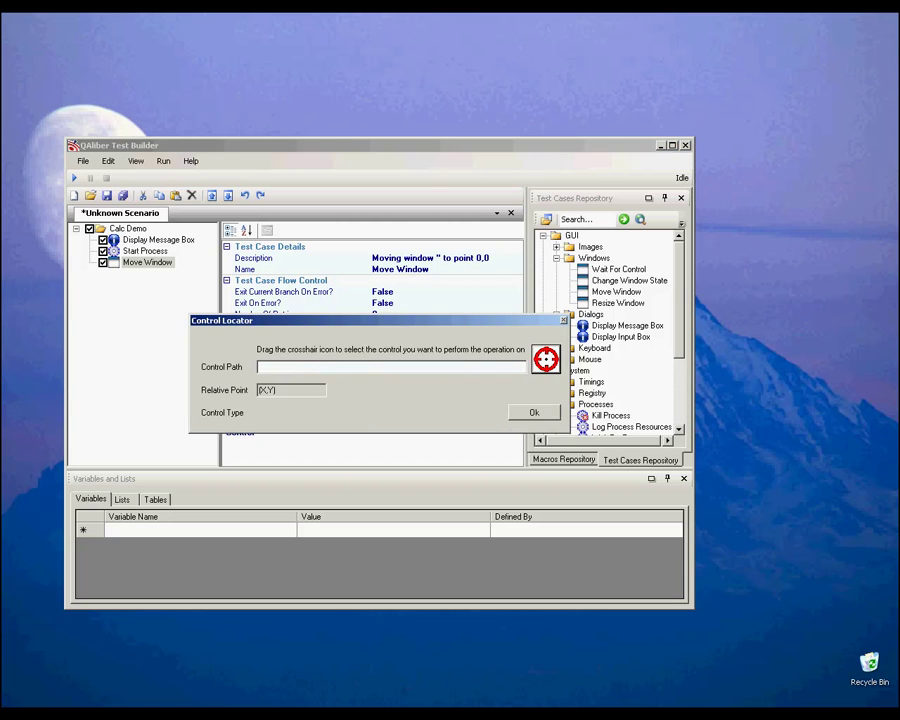
left_click(564, 320)
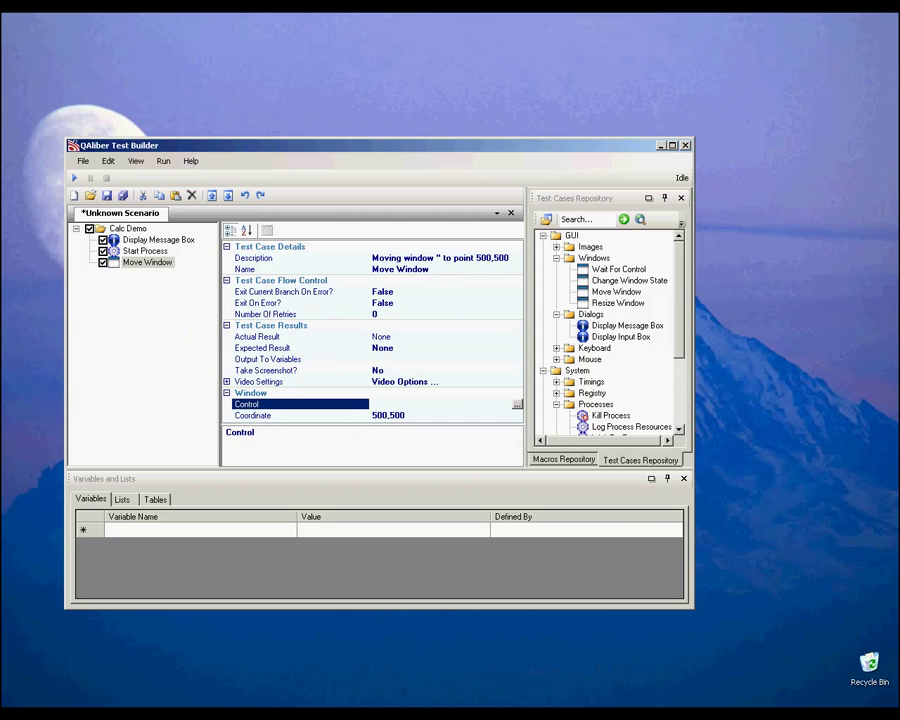
Step: Arrange the Calculator and Test Builder windows side by side so that neither covers the other
left_click_drag(380, 146, 657, 134)
left_click_drag(477, 133, 453, 186)
left_click_drag(425, 147, 105, 52)
left_click_drag(430, 186, 345, 81)
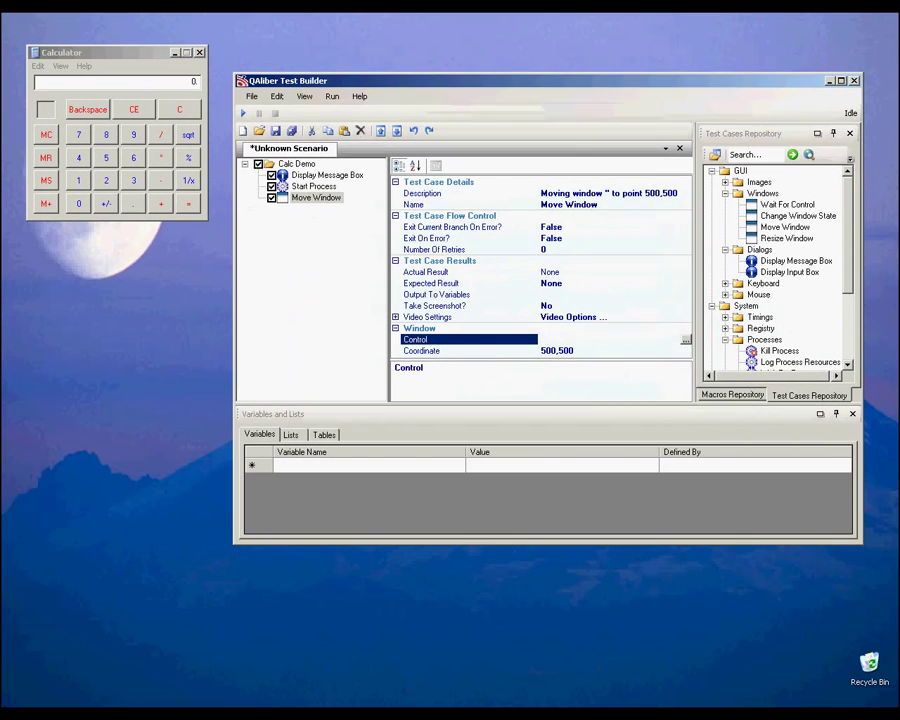
Step: Set the Move Window test case's control to the Calculator window using the Control Locator
left_click(686, 340)
left_click_drag(714, 294, 28, 48)
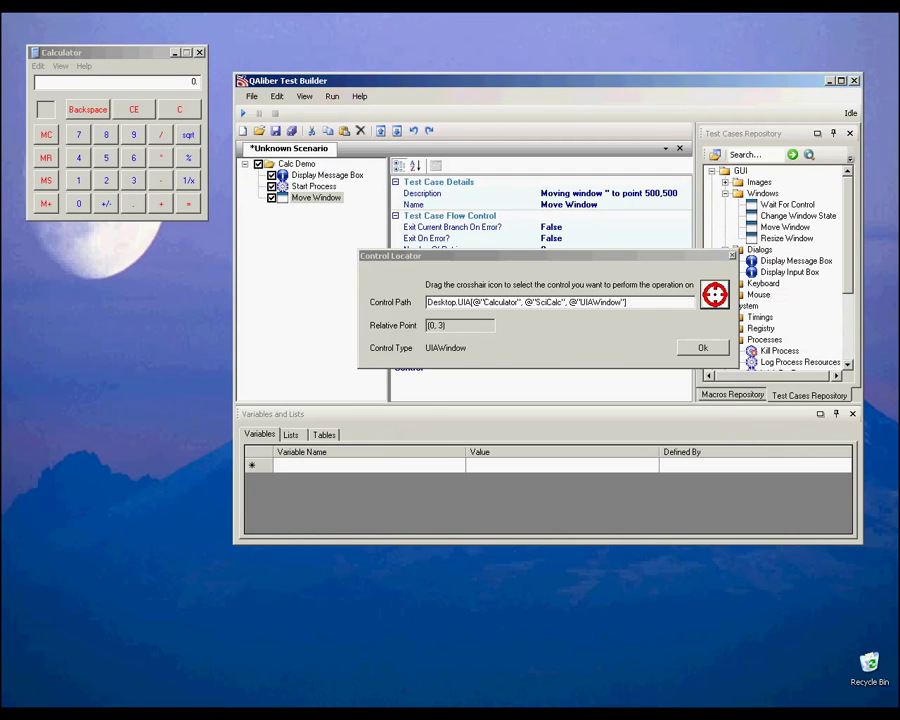
left_click(703, 348)
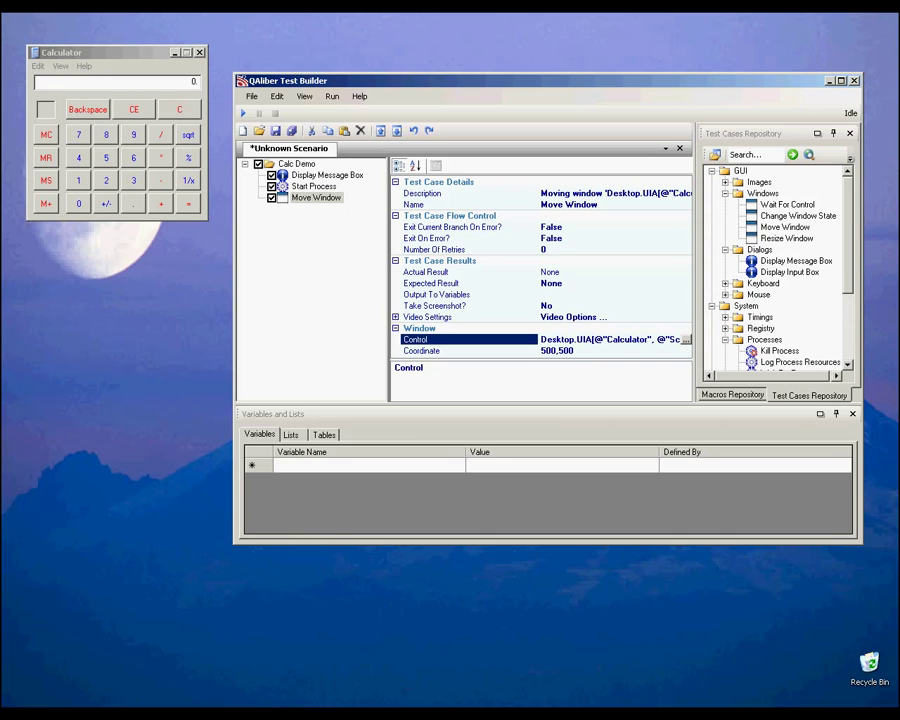
Step: Add a Display Input Box test case to Calc Demo and set its text to "Enter value to multiply by 5"
left_click(790, 272)
left_click_drag(796, 261, 297, 164)
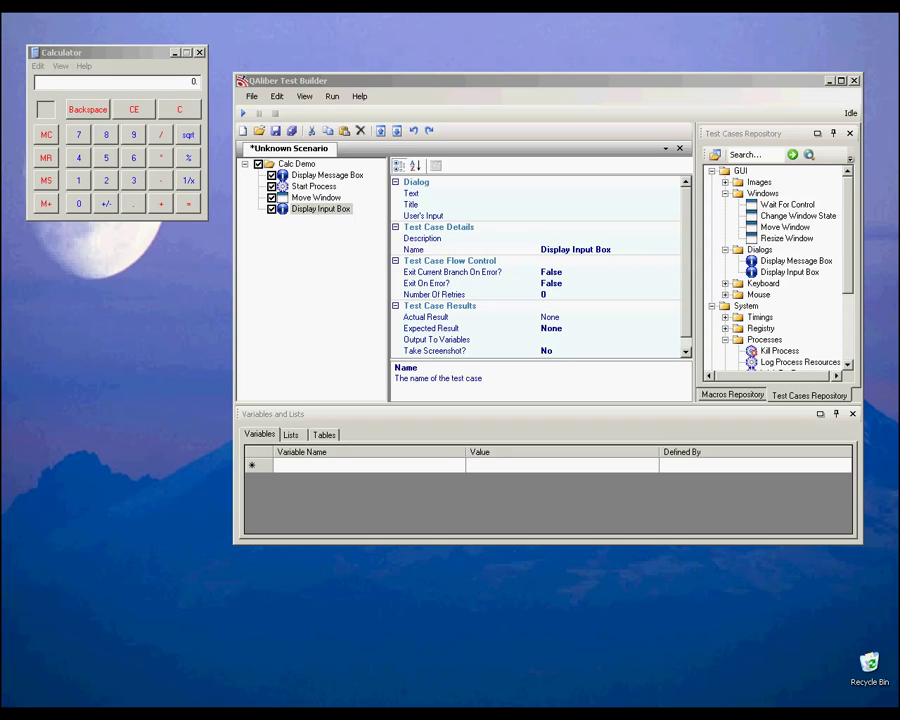
left_click(541, 193)
type("En")
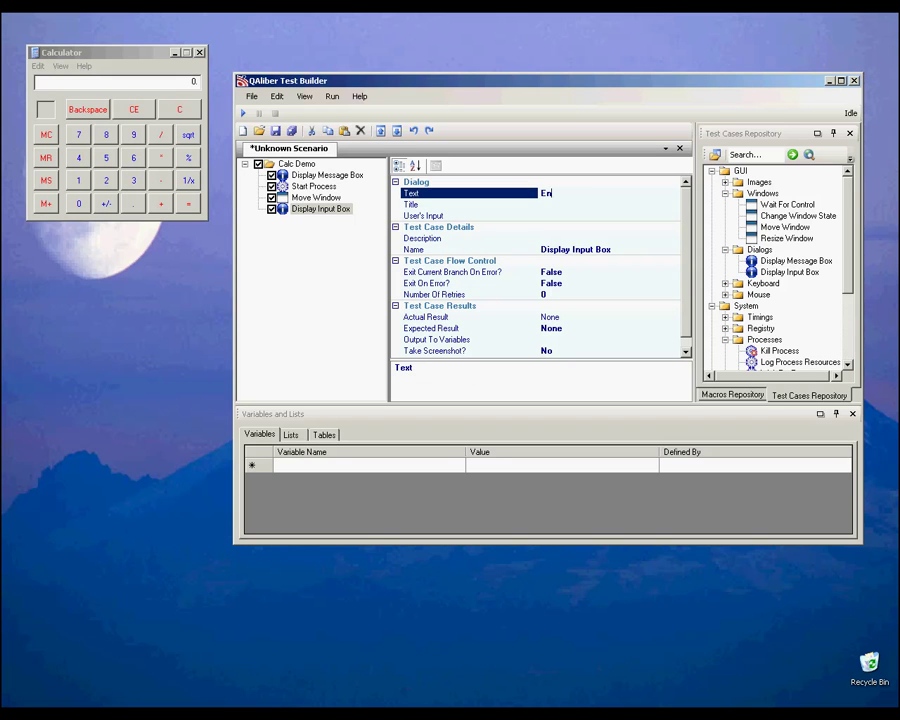
type("ter value to multiply by 5")
key("Return")
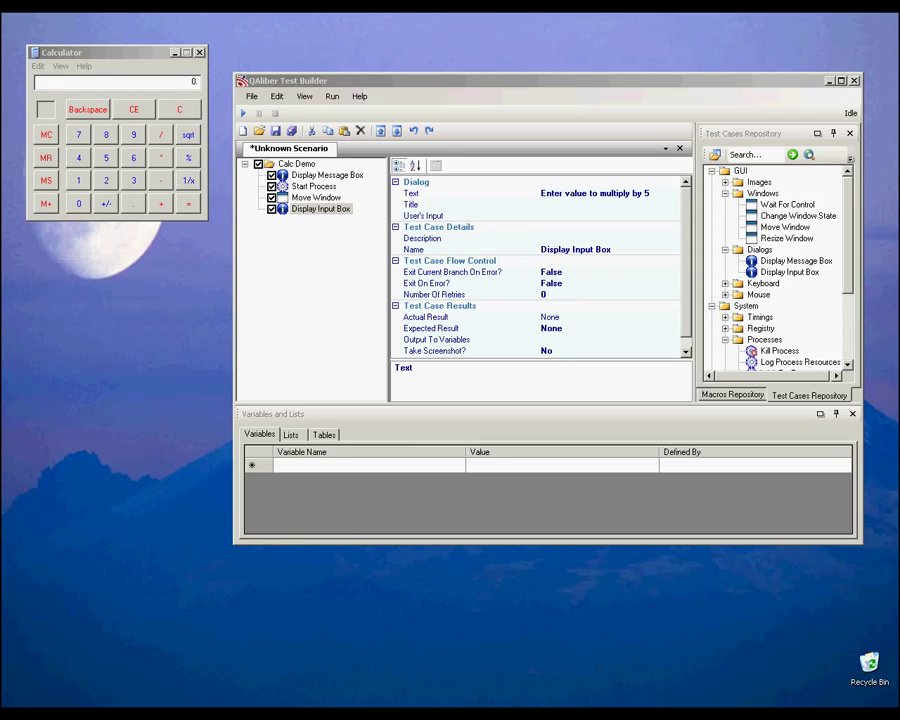
Step: Set the title of the Display Input Box test case to "Calc Demo"
left_click(580, 204)
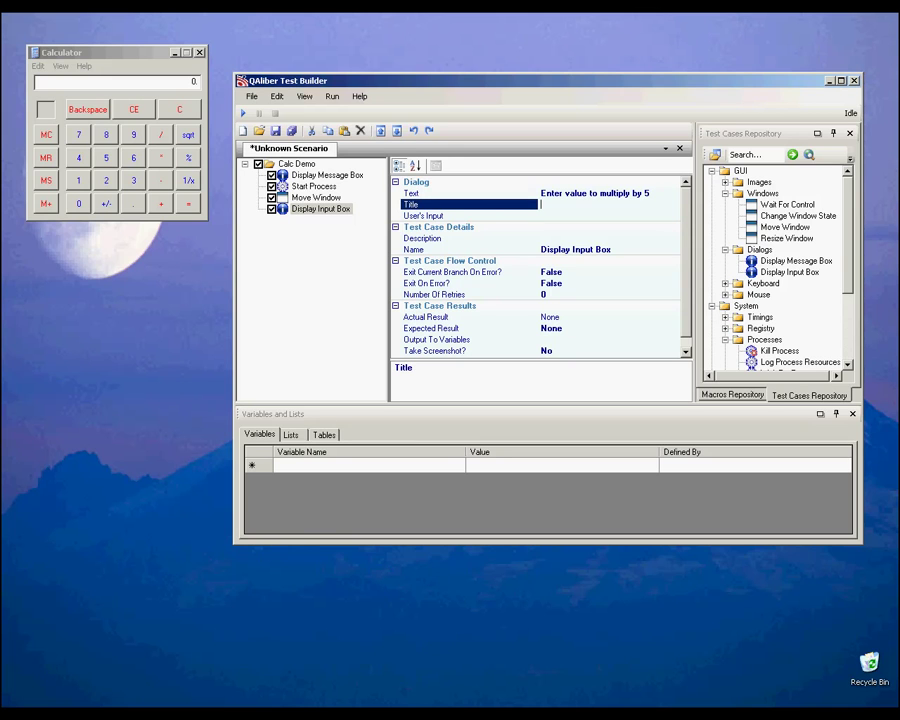
type("Calc Demo")
key("Return")
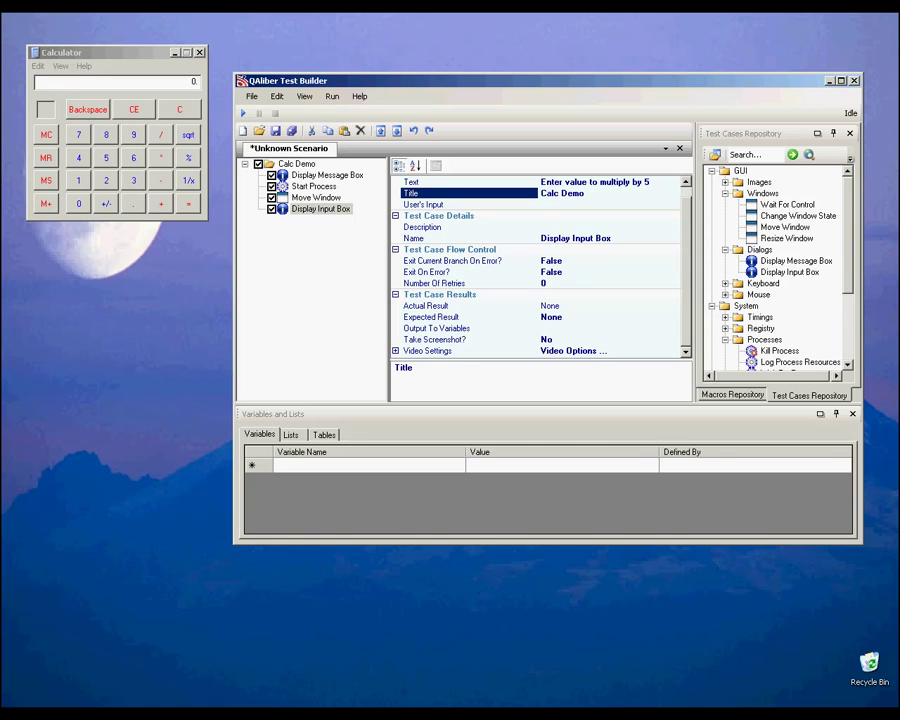
Step: Output the User's Input property of the Display Input Box test case to a variable named num1
left_click(437, 328)
left_click(674, 328)
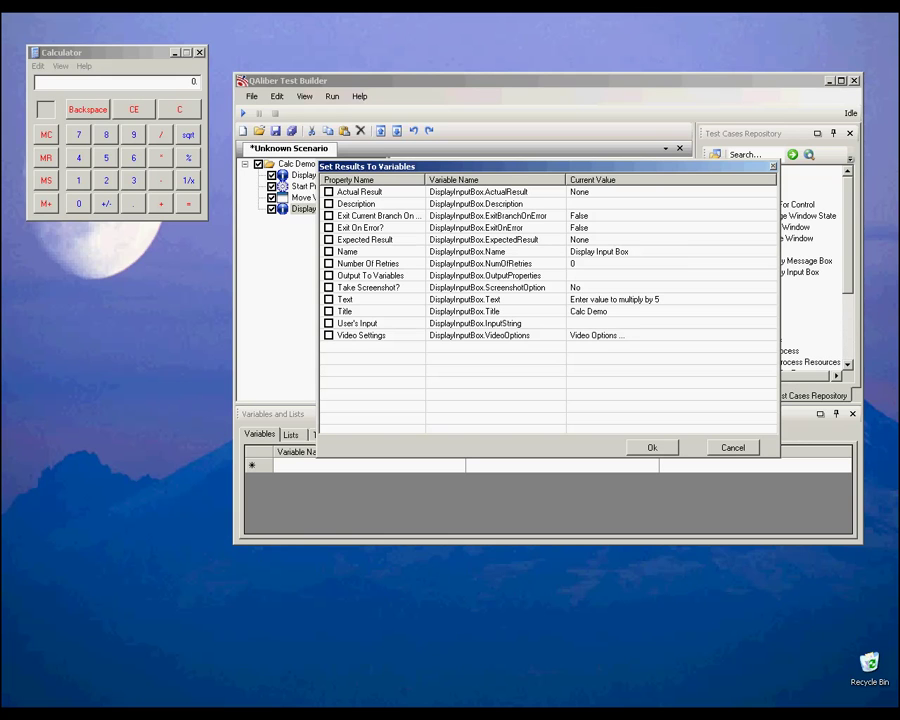
left_click(357, 324)
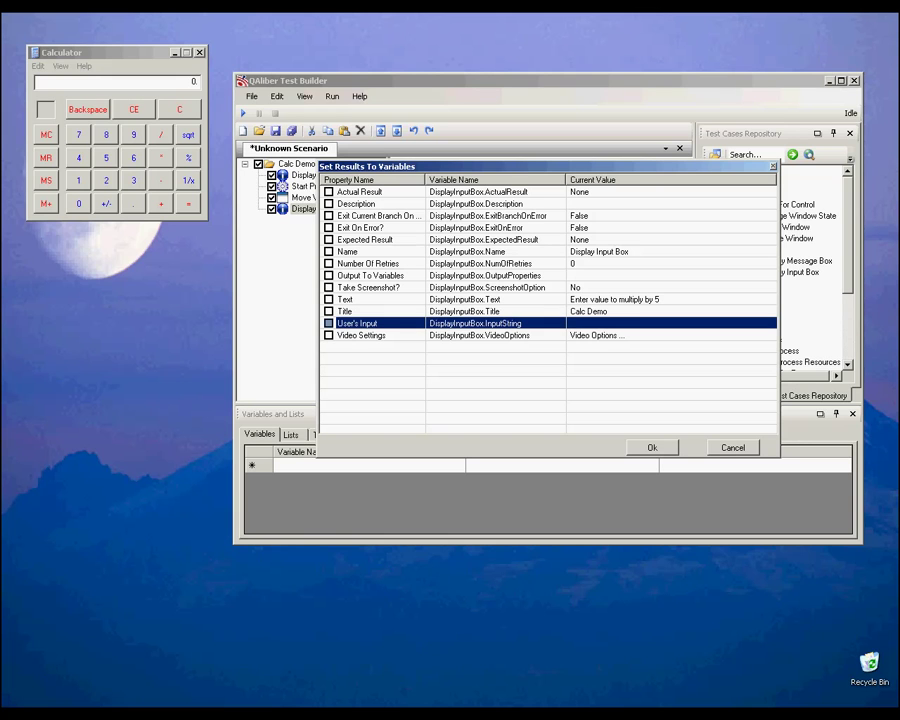
left_click(475, 324)
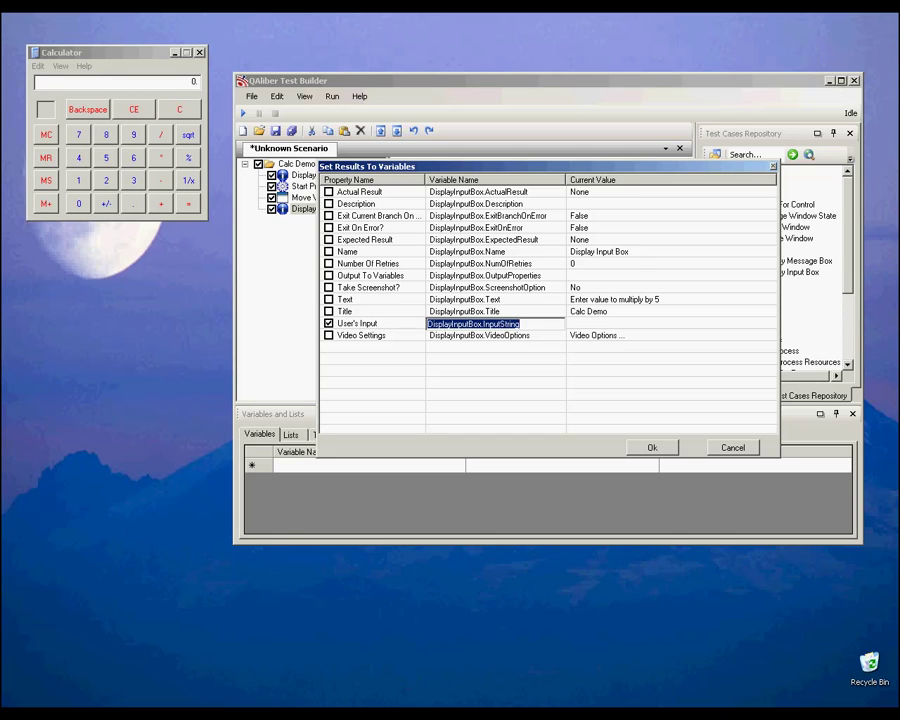
type("num")
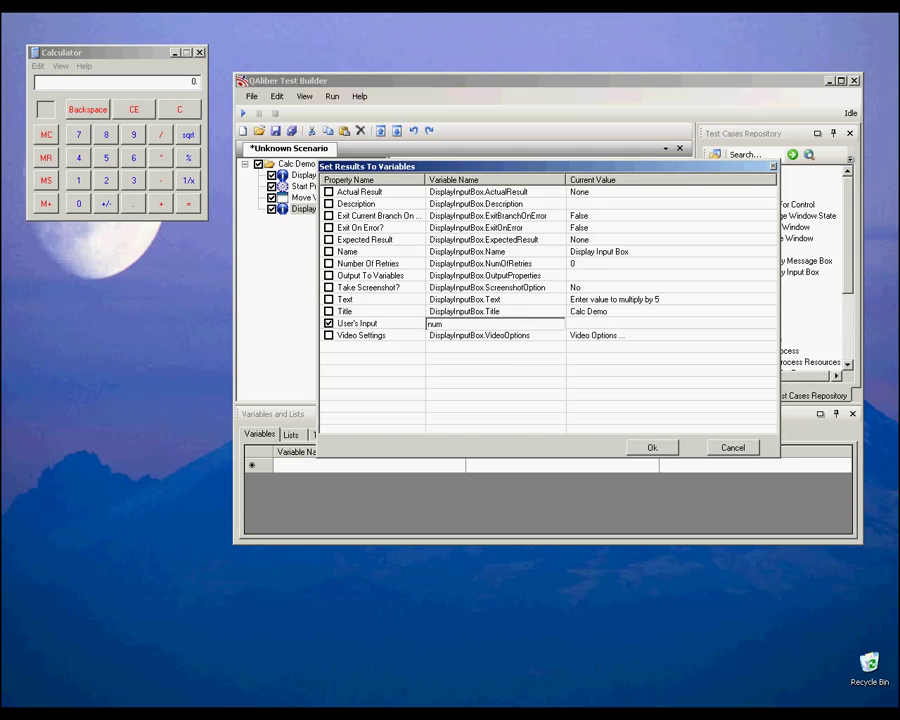
type("1")
key("Up")
key("Return")
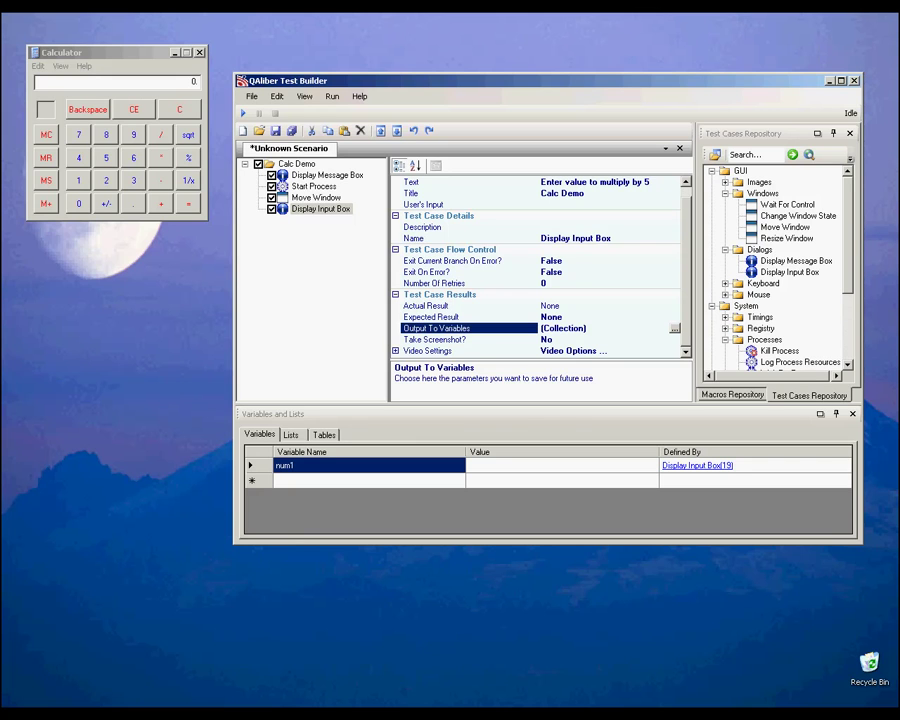
Step: Add a Send Keystrokes test case to Calc Demo and set its control to the Calculator's display box using the Control Locator
left_click(726, 284)
left_click_drag(788, 295, 298, 164)
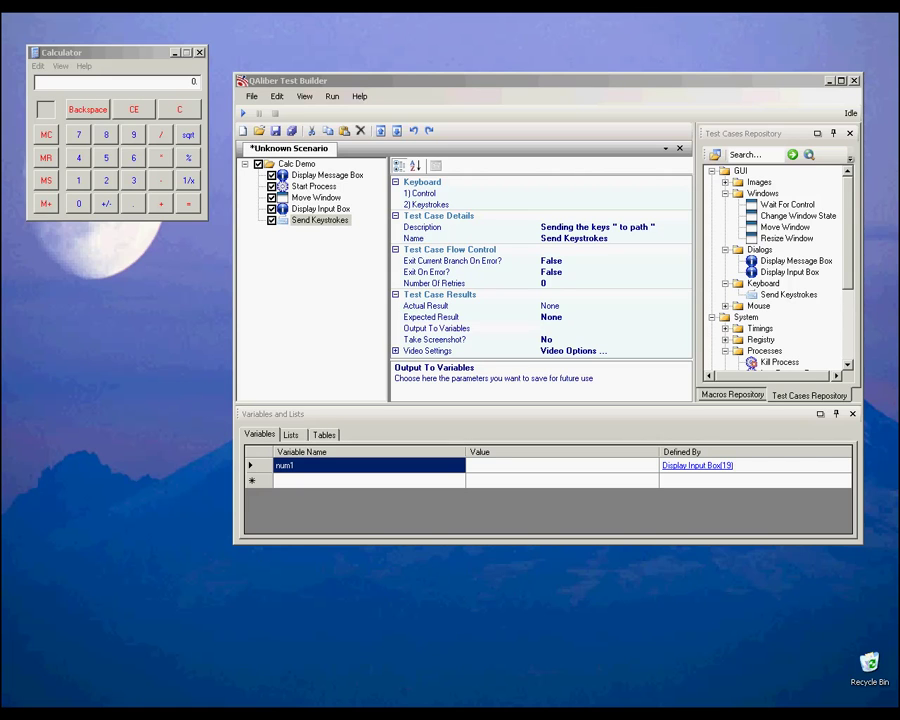
left_click(600, 193)
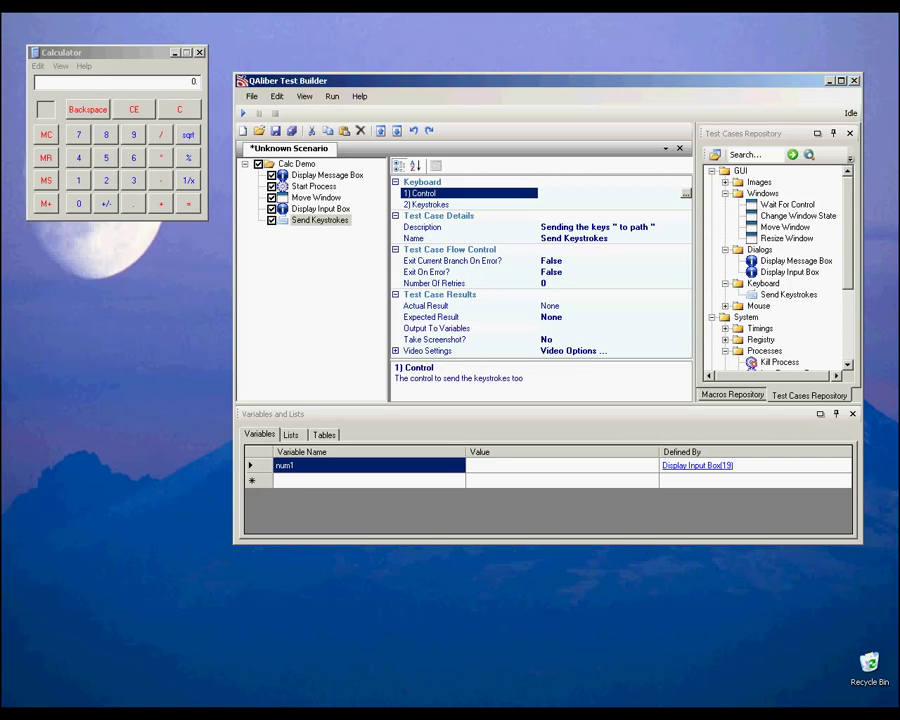
left_click(686, 194)
left_click_drag(714, 293, 117, 82)
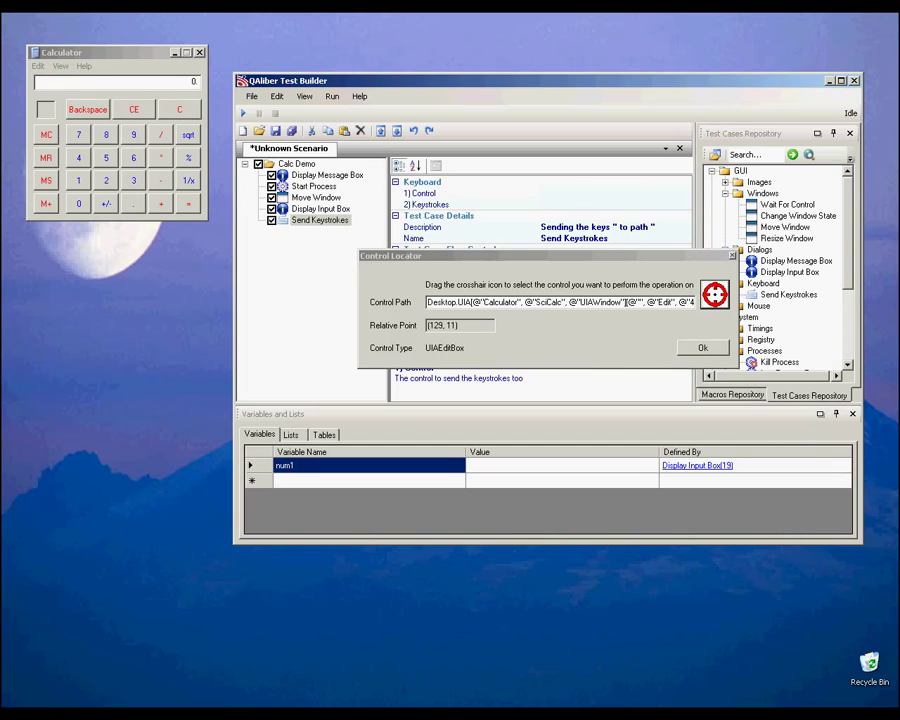
left_click(703, 348)
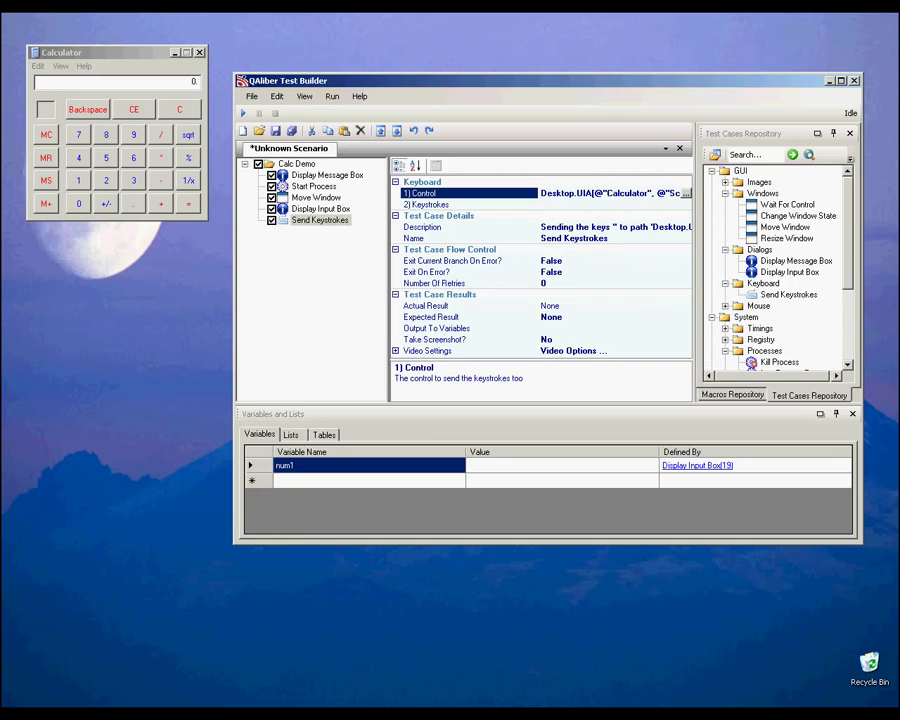
Step: Set the keystrokes of the Send Keystrokes test case to the num1 variable through the Variables Wizard
left_click(572, 204)
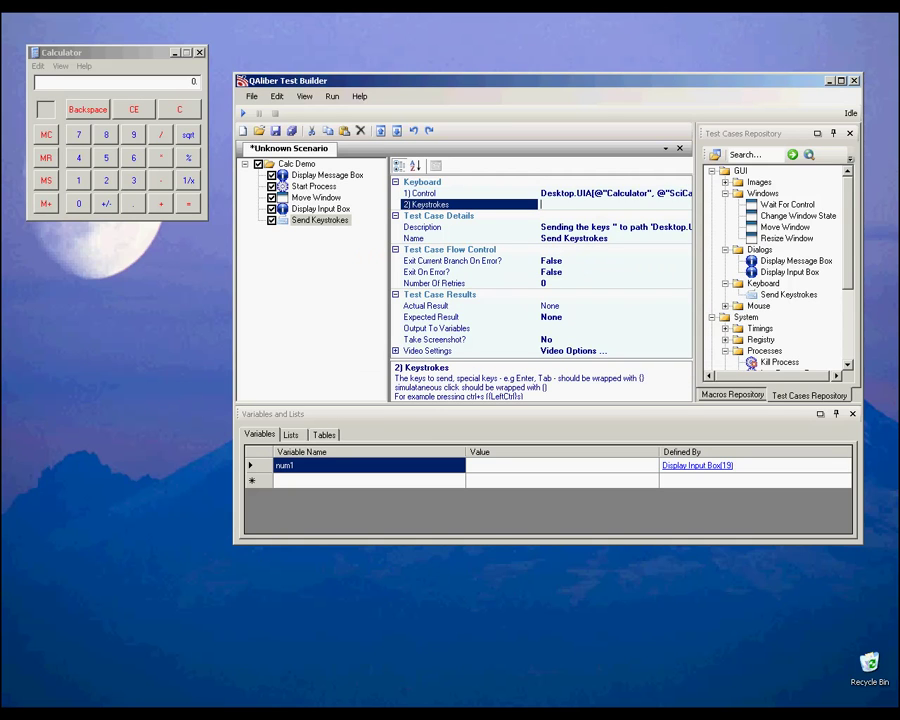
right_click(484, 204)
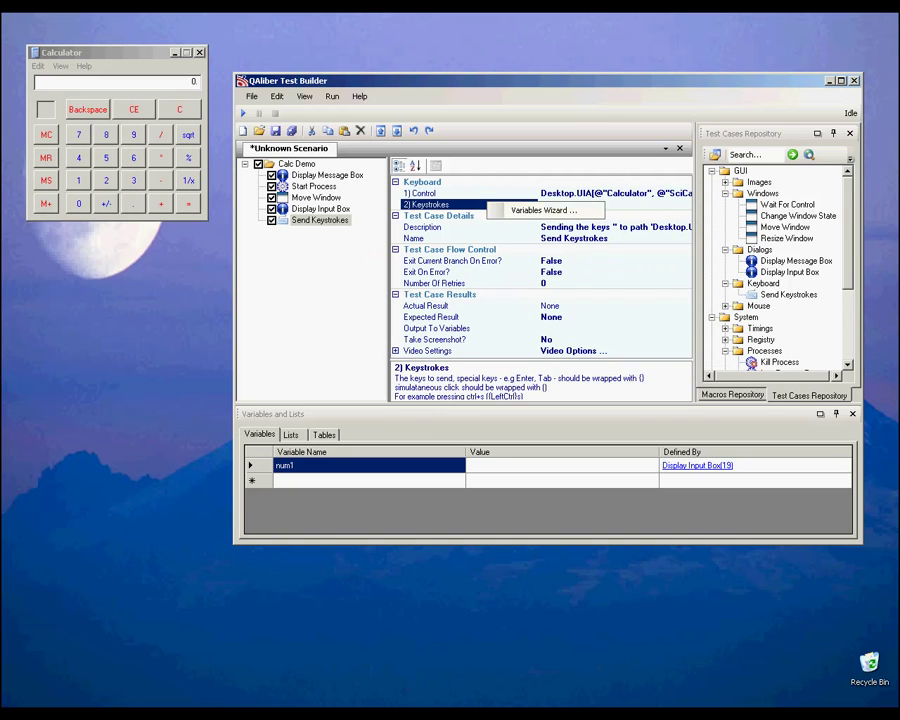
left_click(540, 209)
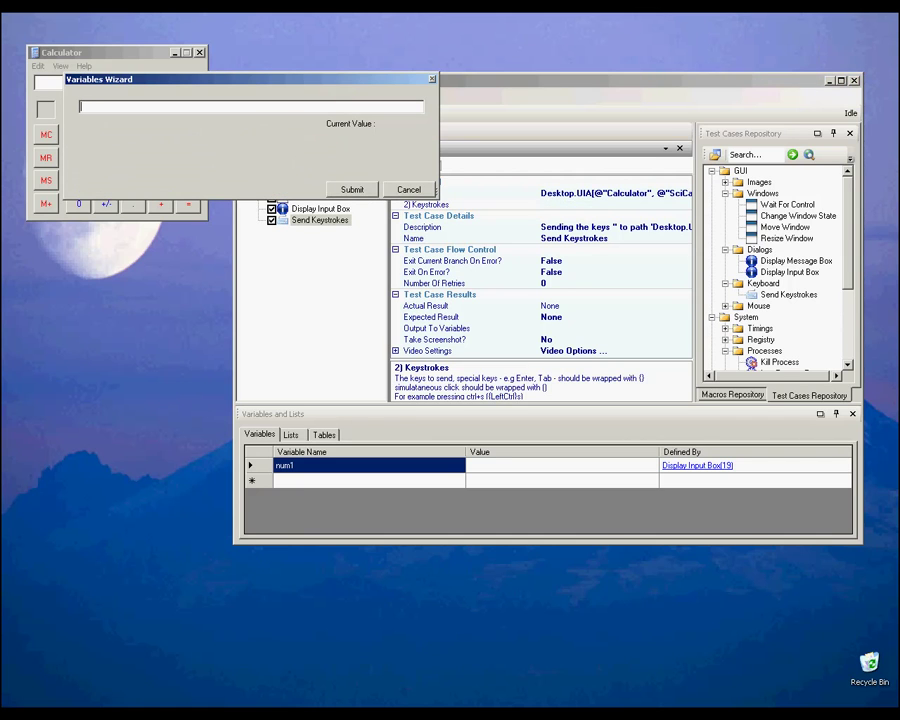
type("nu")
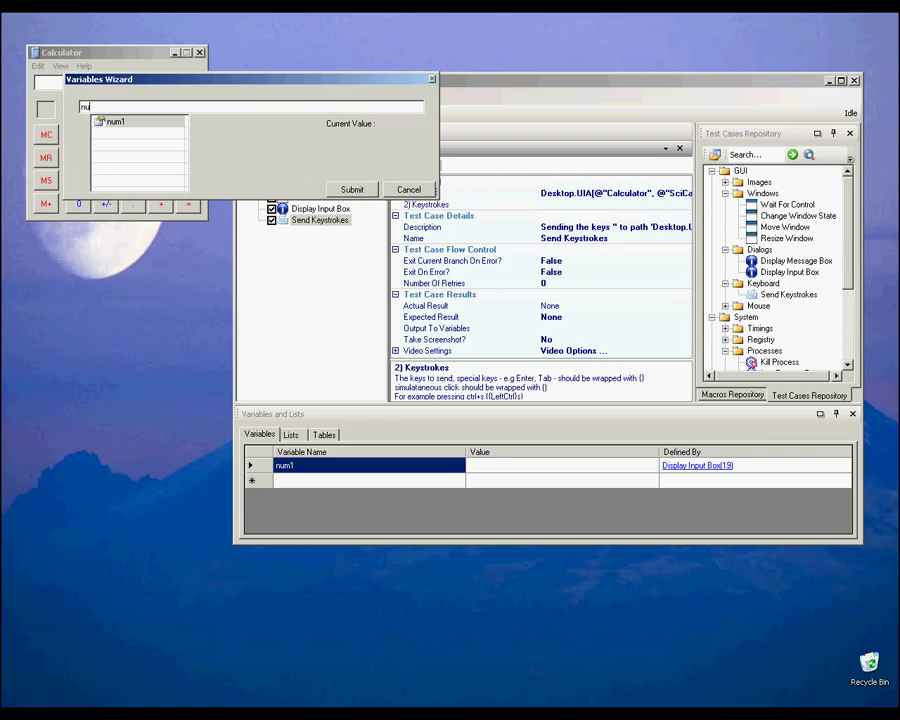
key("Down")
key("Return")
key("Return")
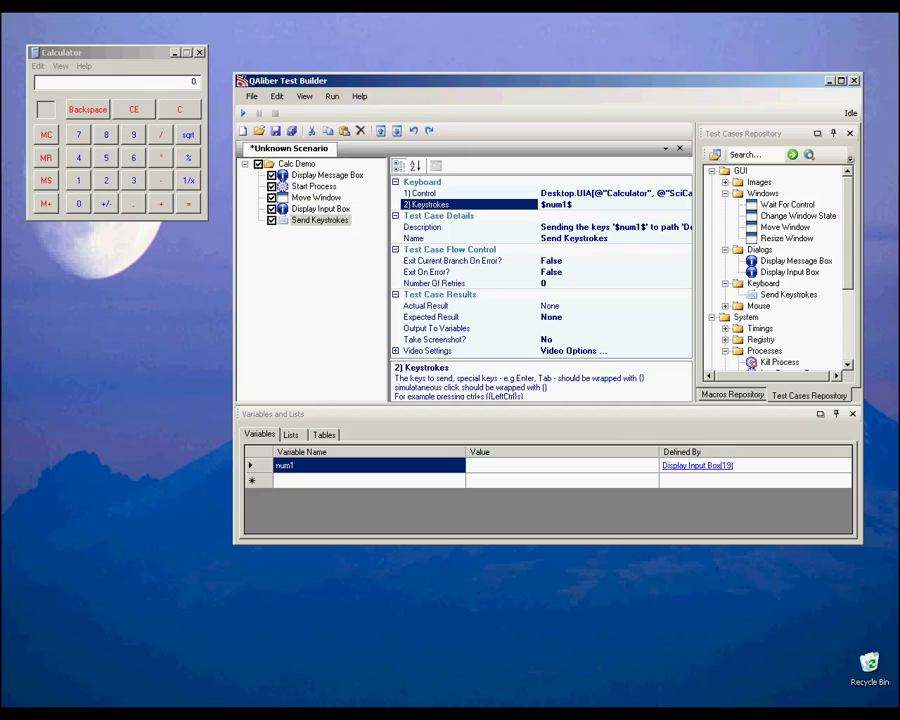
right_click(328, 221)
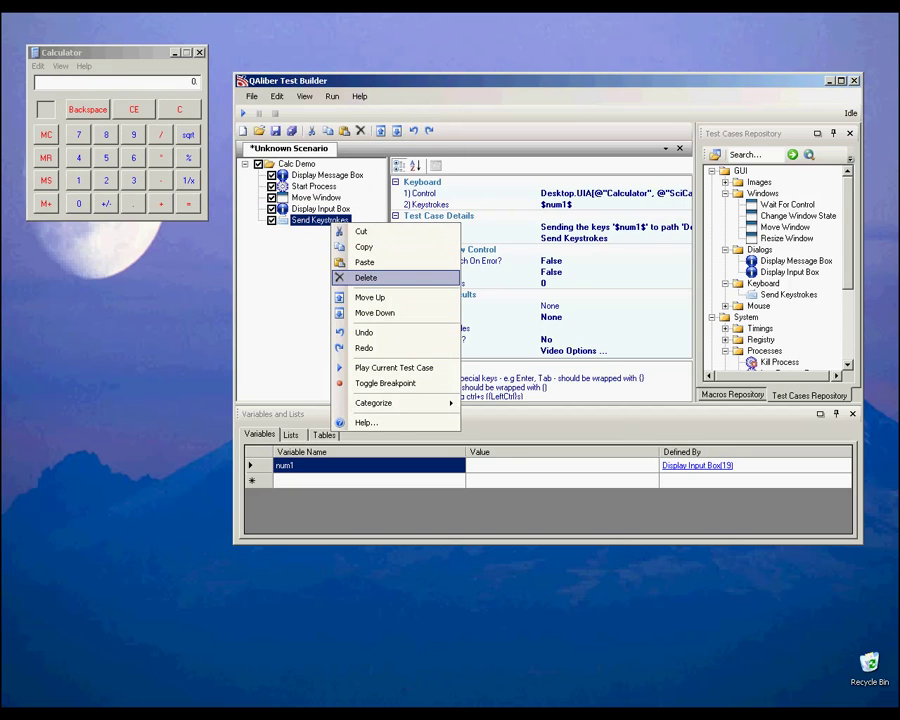
left_click(364, 247)
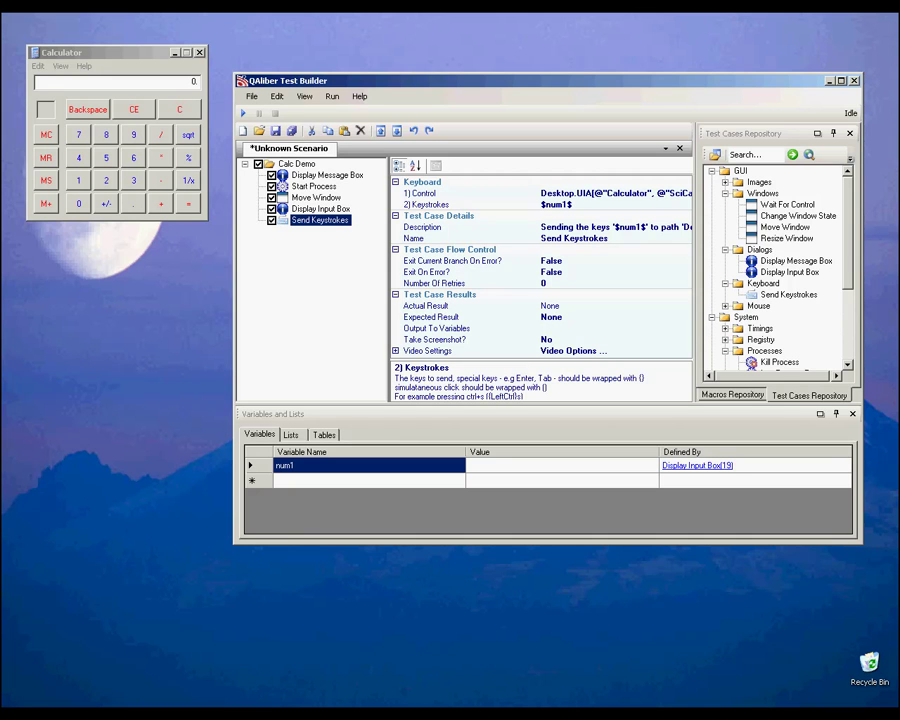
Step: Add a Click Mouse test case to Calc Demo and set its control to the Calculator's multiply (*) button
left_click(725, 306)
left_click_drag(781, 340, 297, 164)
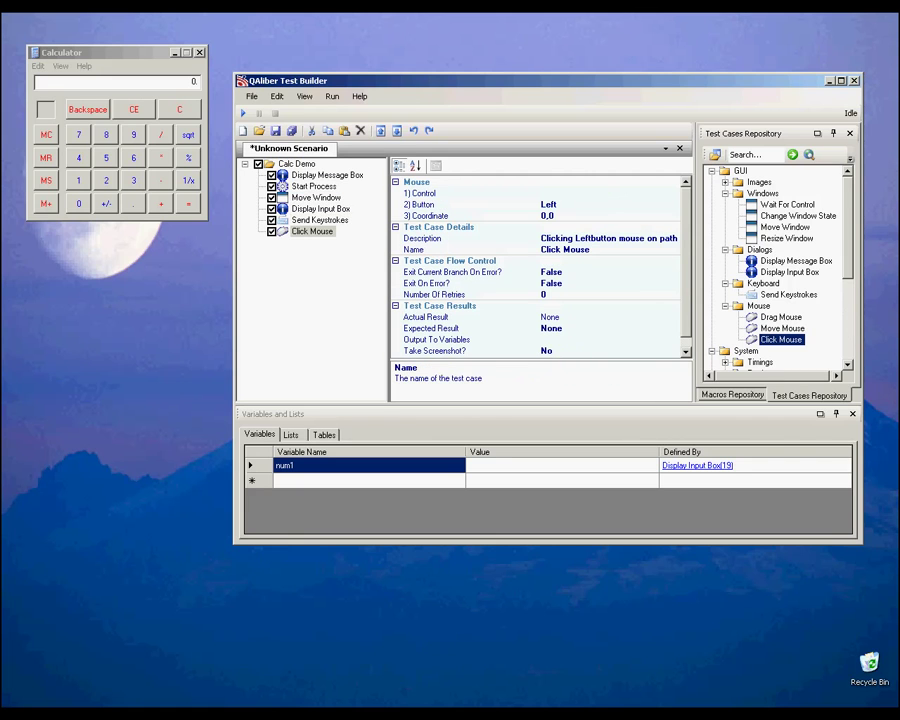
left_click(608, 194)
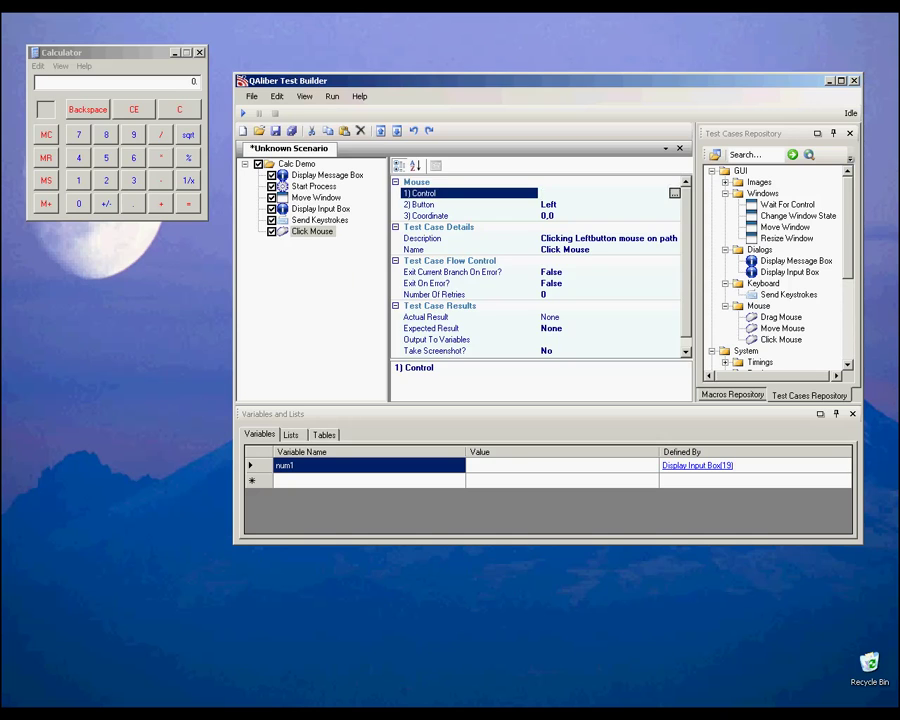
left_click(674, 194)
left_click_drag(714, 294, 160, 157)
left_click(703, 348)
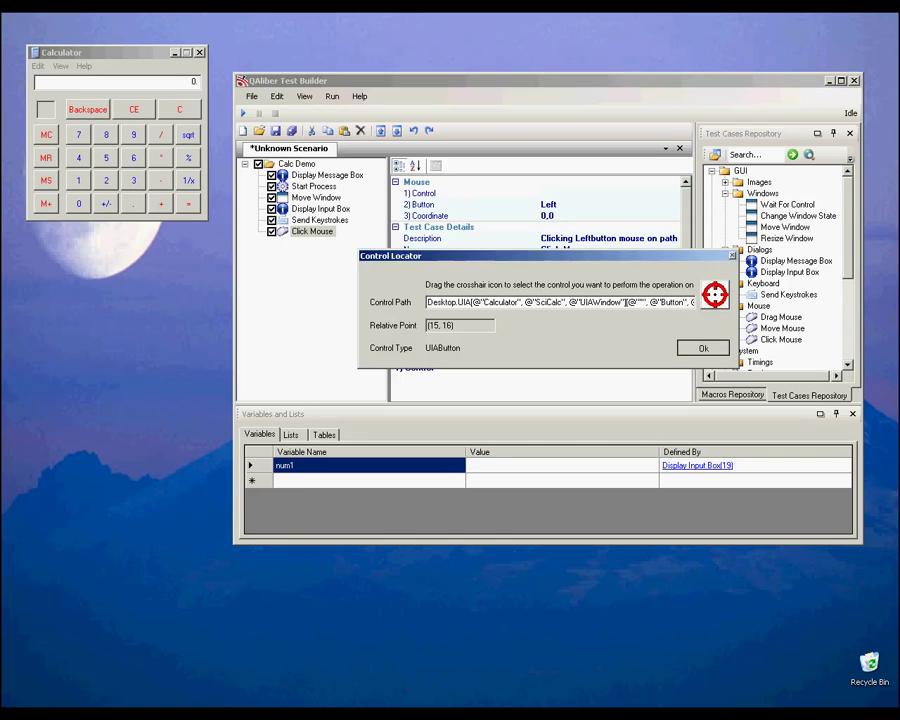
Step: Set the coordinate of the multiply button's Click Mouse test case to 20,20
left_click(546, 216)
key("BackSpace")
type("20")
key("End")
key("BackSpace")
type("20")
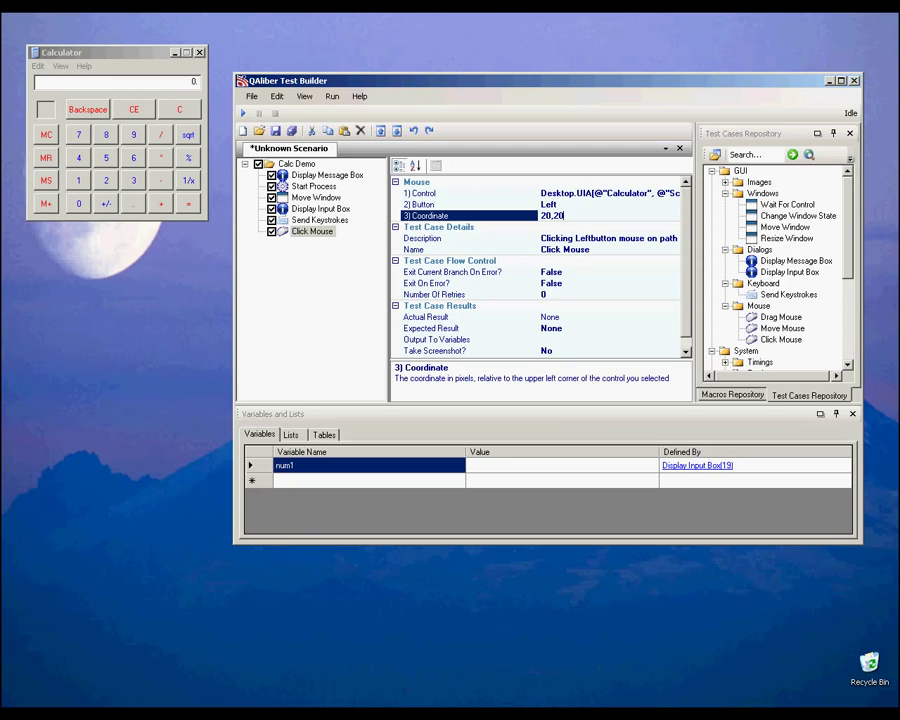
left_click(312, 231)
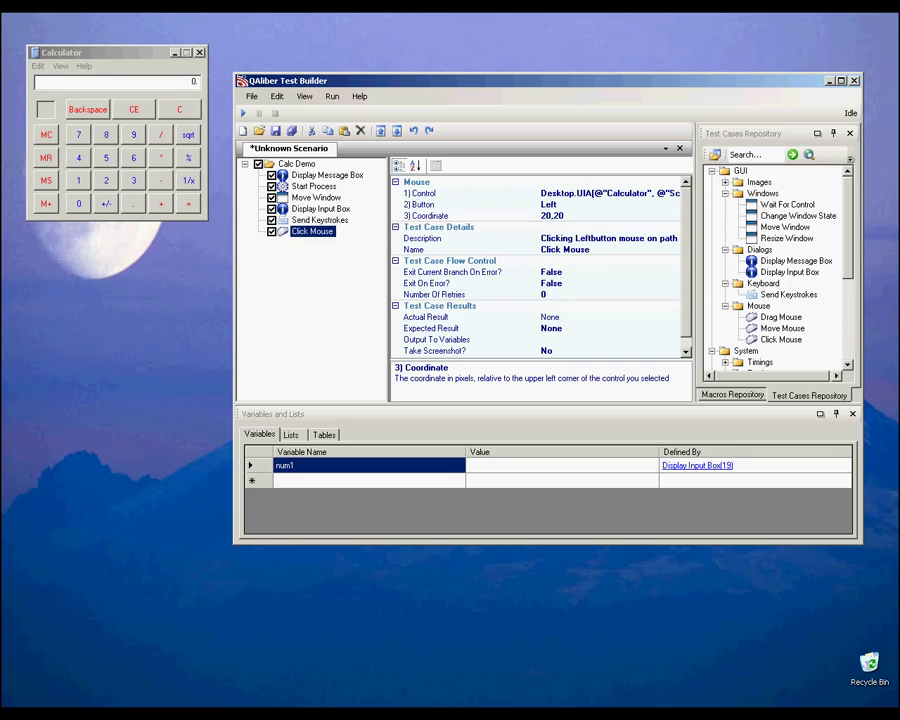
Step: Add a second Send Keystrokes test case to Calc Demo and set its control to the Calculator's display box
left_click(781, 340)
left_click_drag(781, 339, 297, 164)
left_click(320, 242)
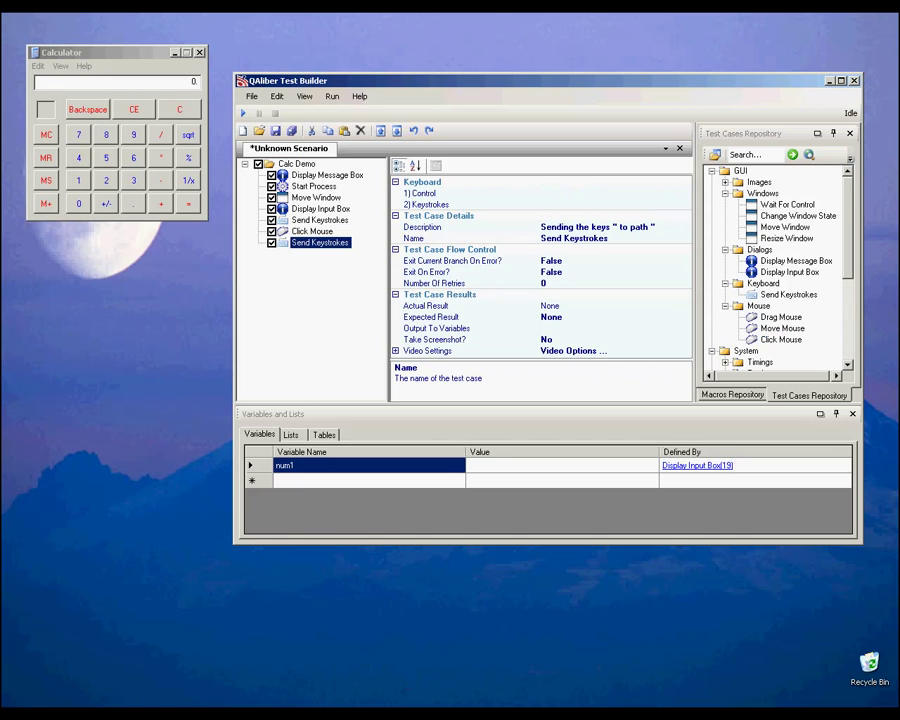
left_click(610, 193)
left_click(685, 193)
left_click_drag(714, 293, 117, 82)
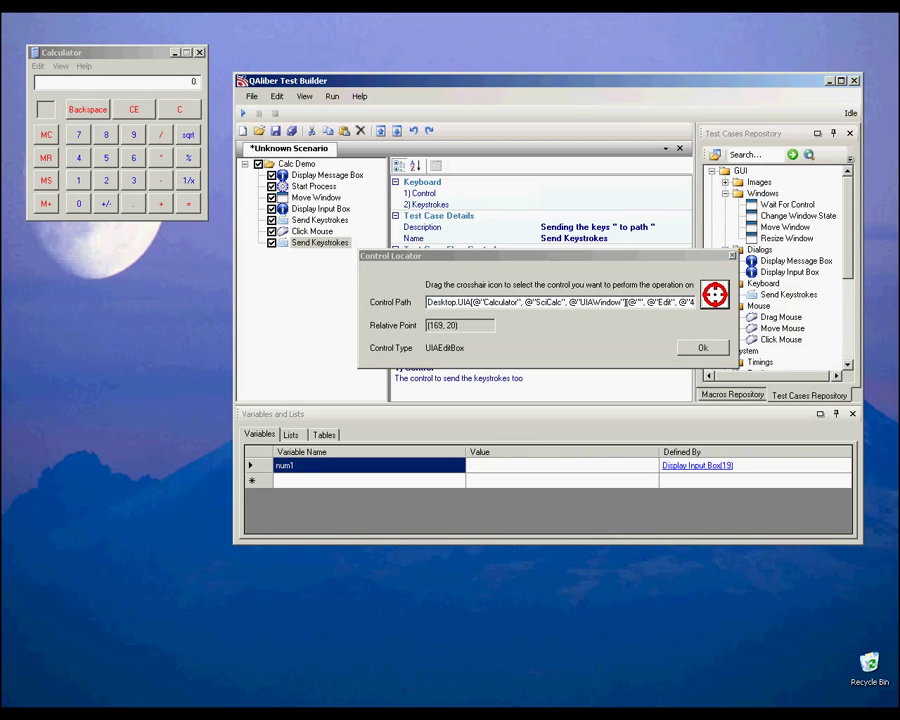
left_click(703, 348)
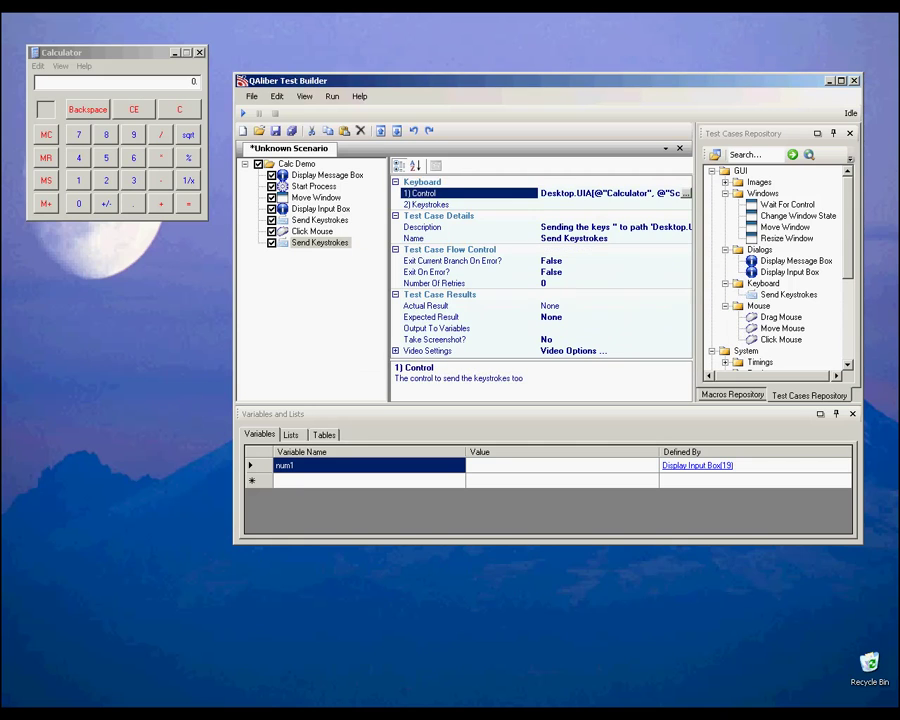
Step: Set the keystrokes of the second Send Keystrokes test case to 5
left_click(580, 204)
type("5")
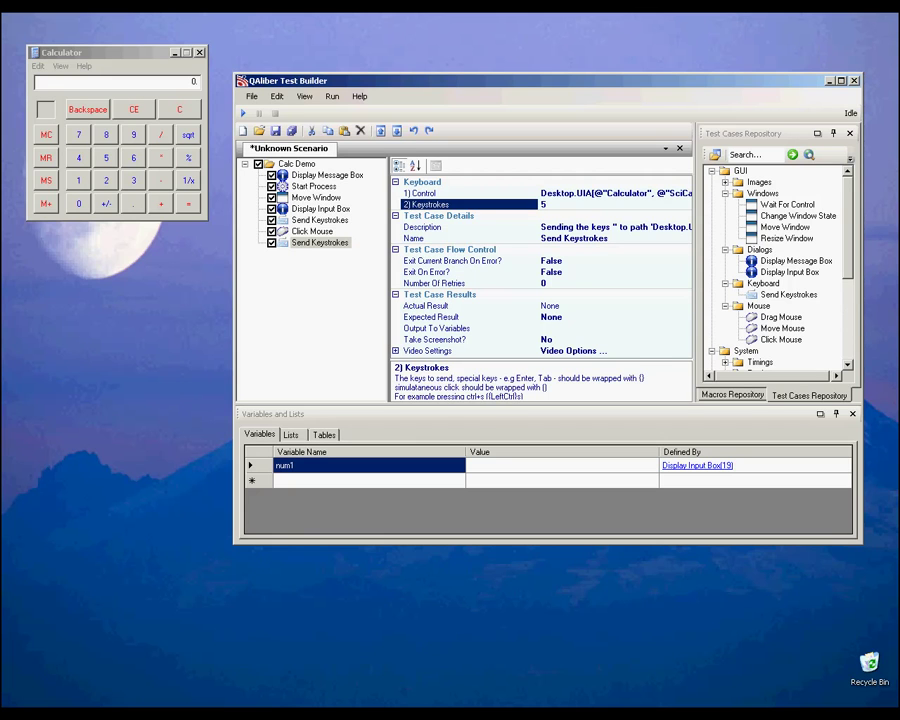
left_click(567, 227)
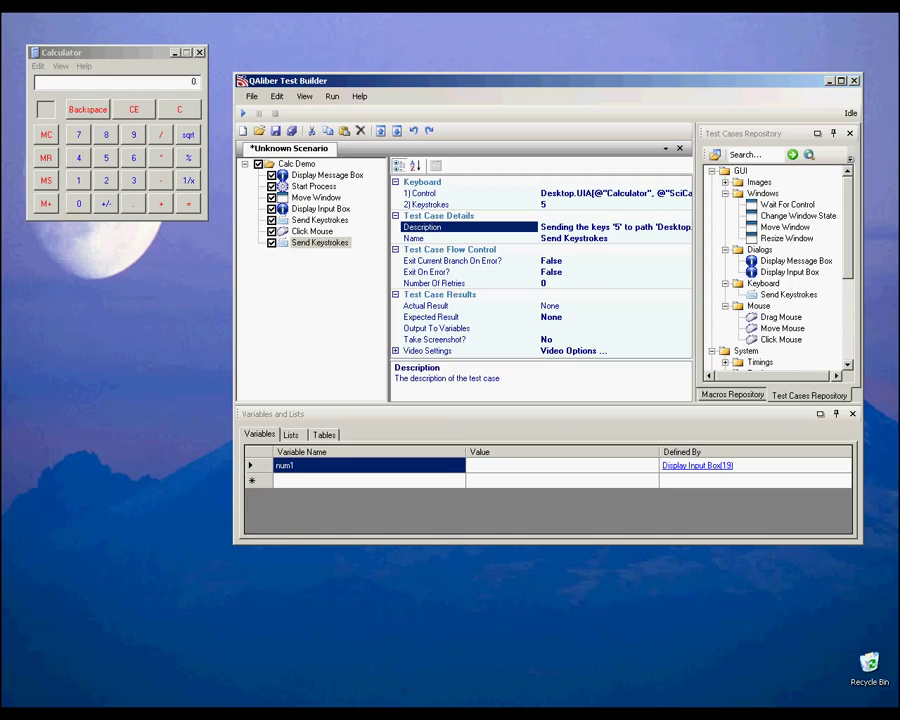
Step: Add a second Click Mouse test case to Calc Demo and set its control to the Calculator's equals (=) button
left_click_drag(781, 340, 298, 164)
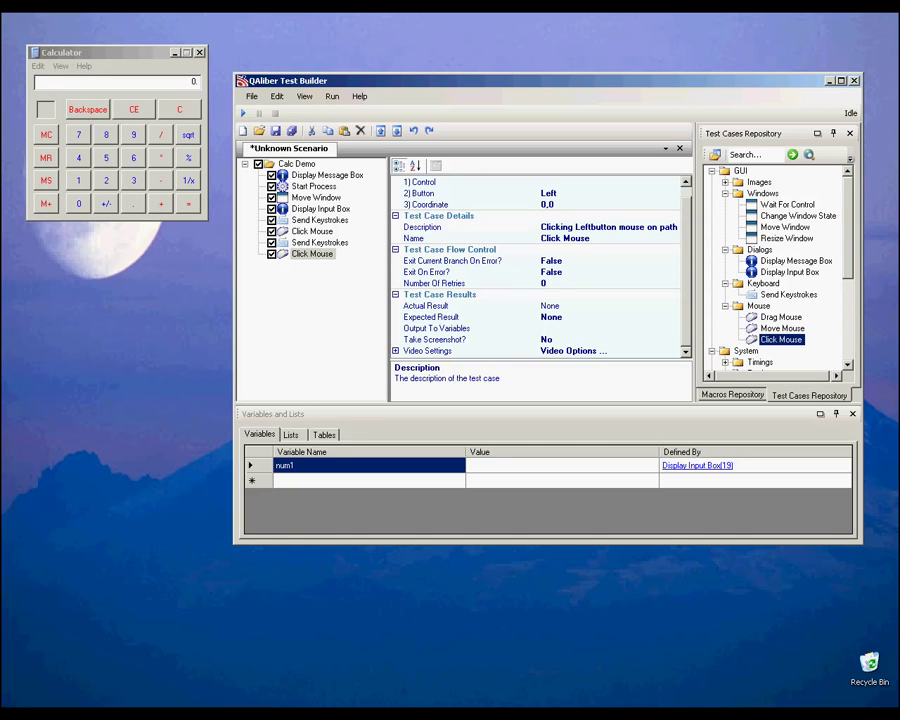
left_click(608, 182)
left_click(675, 182)
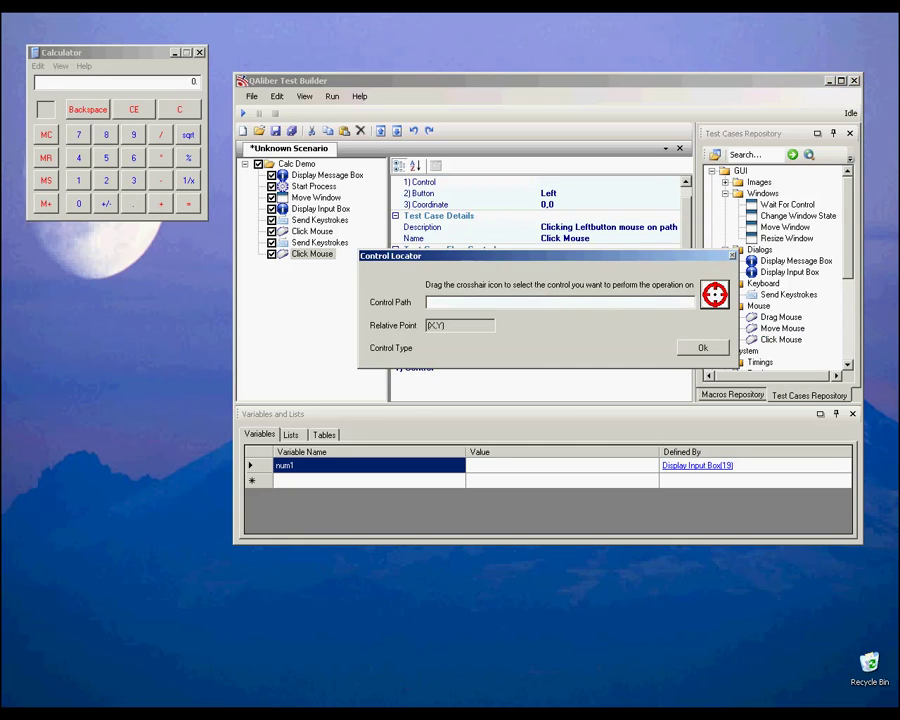
left_click_drag(714, 293, 199, 211)
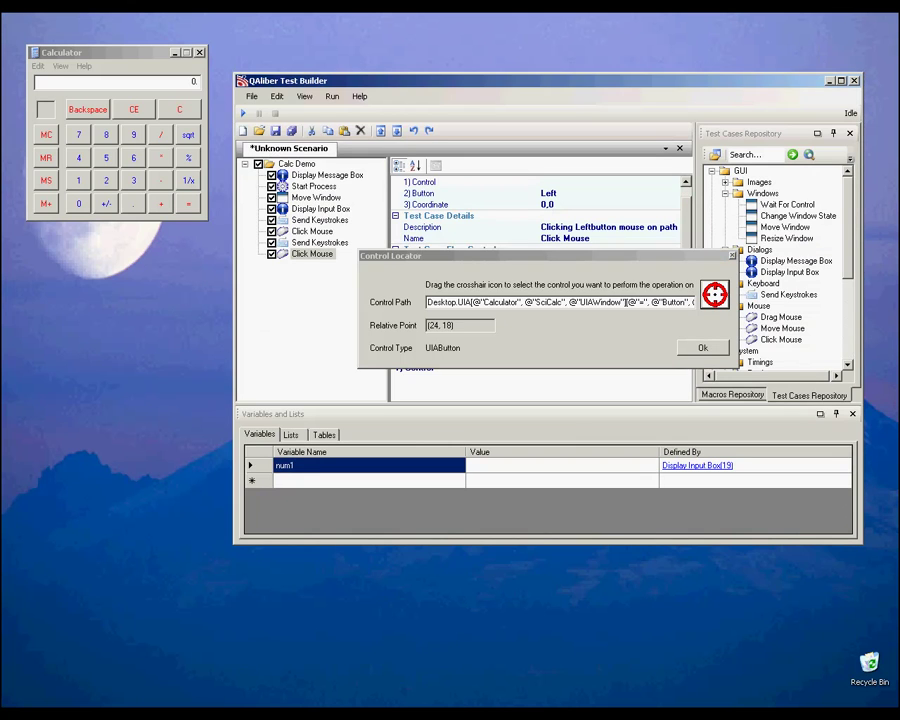
left_click(703, 348)
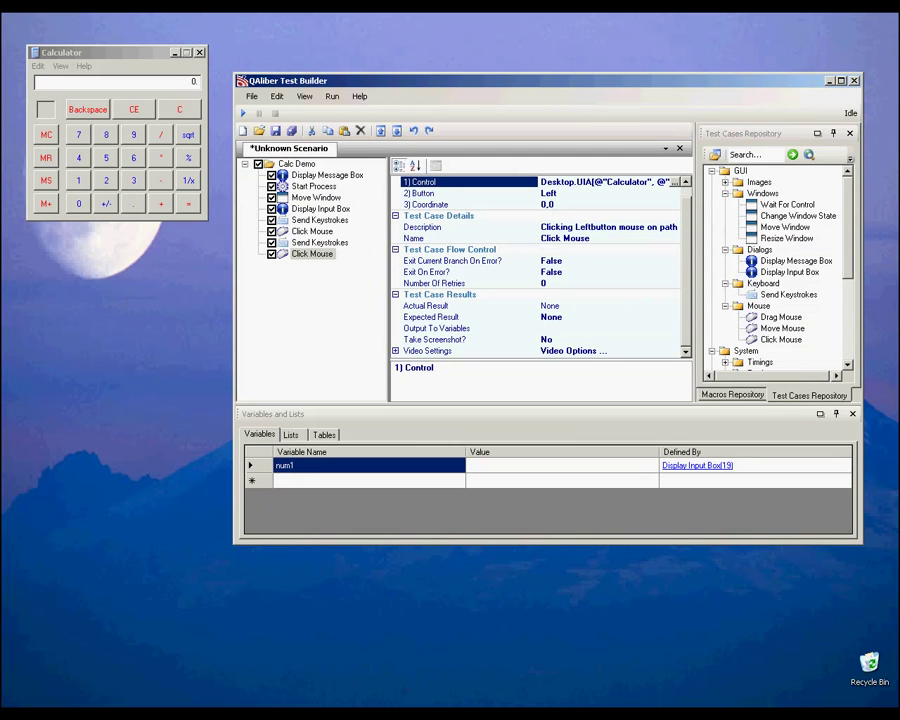
Step: Set the coordinate of the equals button's Click Mouse test case to 20,20
left_click(546, 204)
key("BackSpace")
type("20,")
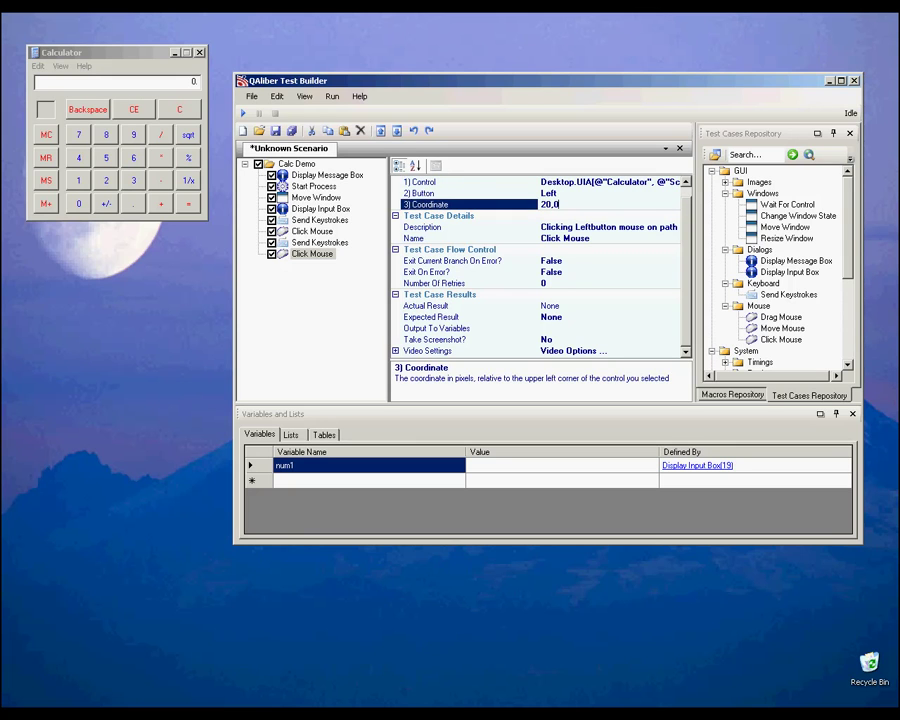
type("20")
left_click(450, 227)
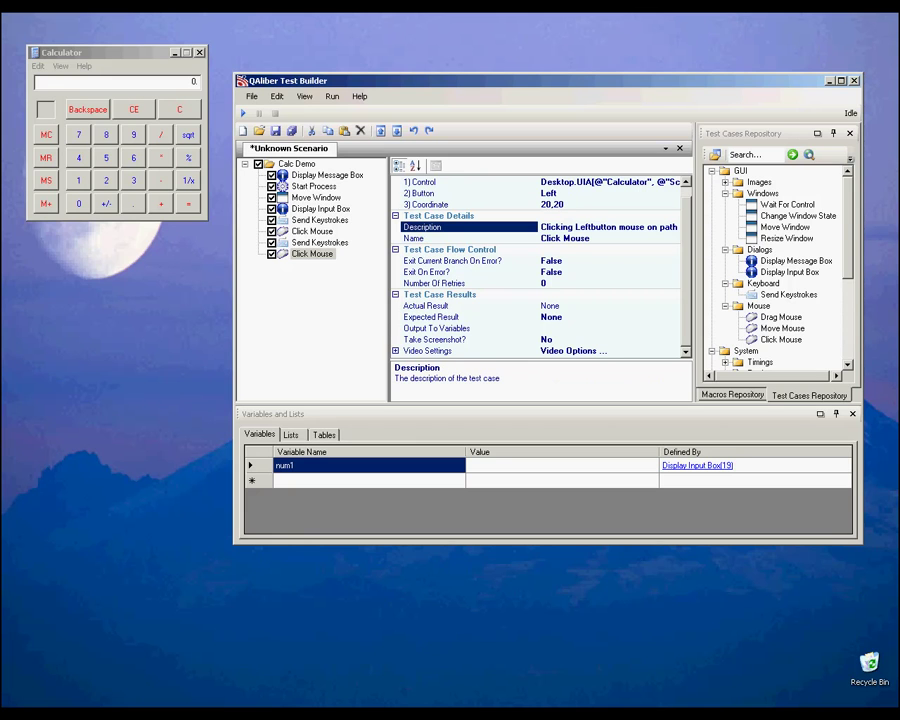
Step: Add a closing Display Message Box test case to Calc Demo with the text "Thank you for watching my calc demo"
left_click_drag(781, 340, 298, 164)
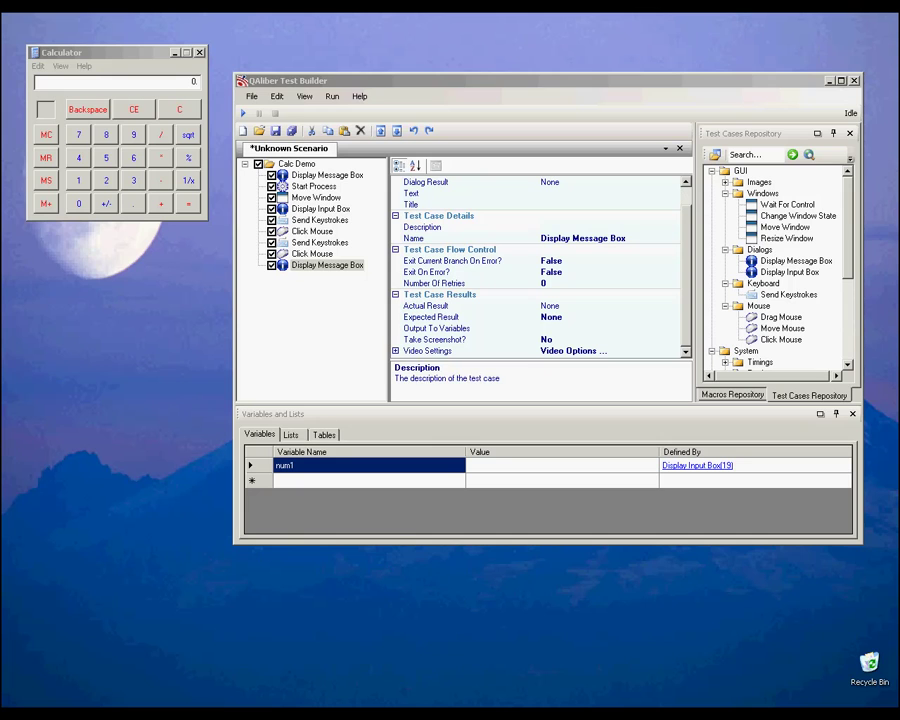
left_click(594, 194)
type("Th")
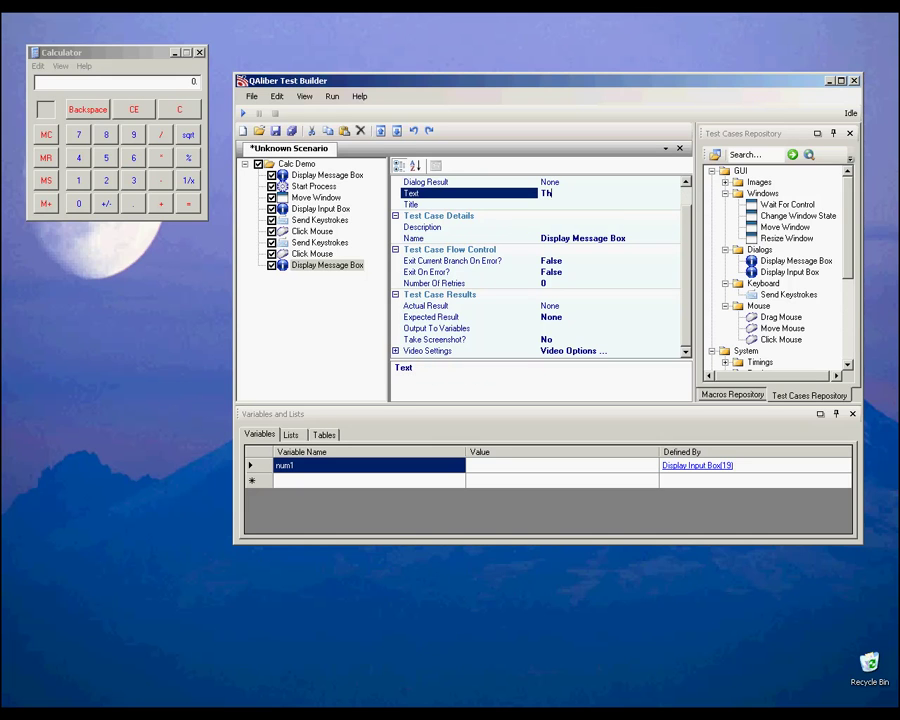
type("ank you for watching my calc demo")
left_click(560, 204)
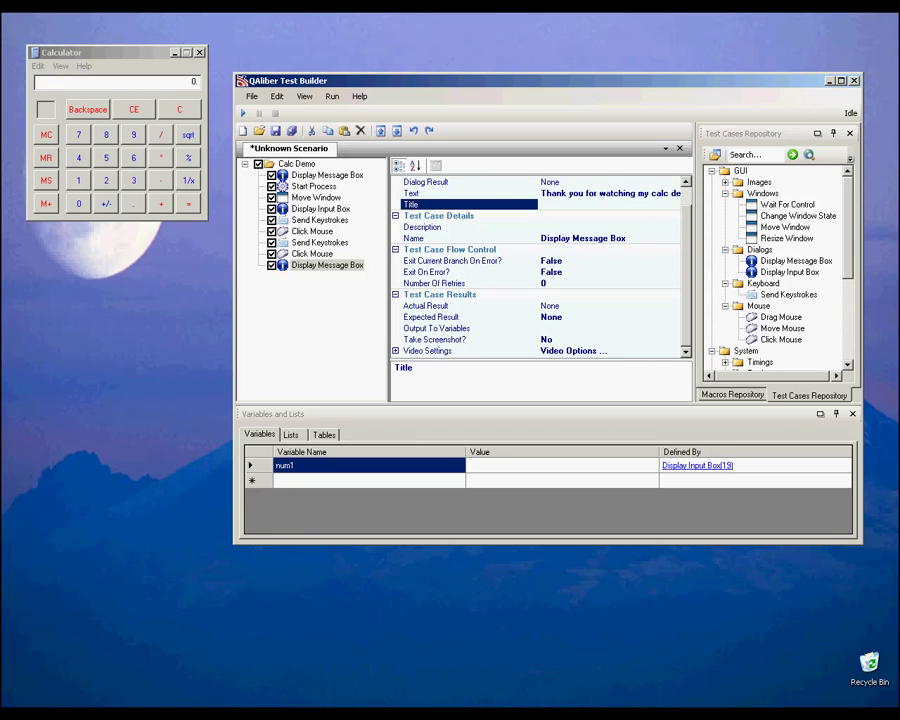
Step: Set the title of the closing Display Message Box test case to "Calc Demo"
type("calc Demo")
left_click(312, 254)
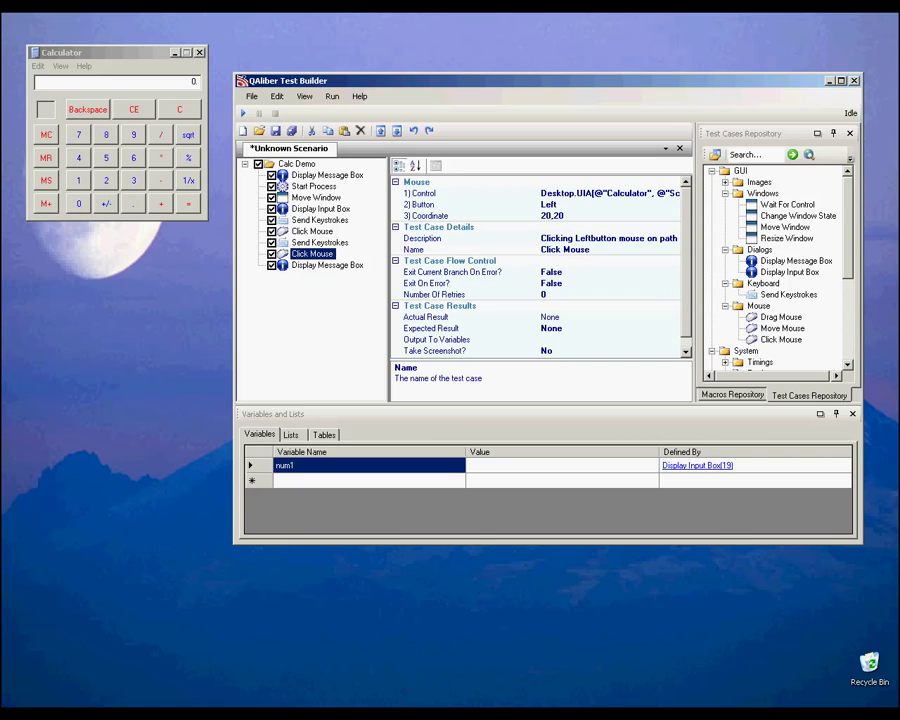
Step: Close the open Calculator and run the Calc Demo scenario through its closing message, entering 40 as the value to multiply by 5
left_click(200, 52)
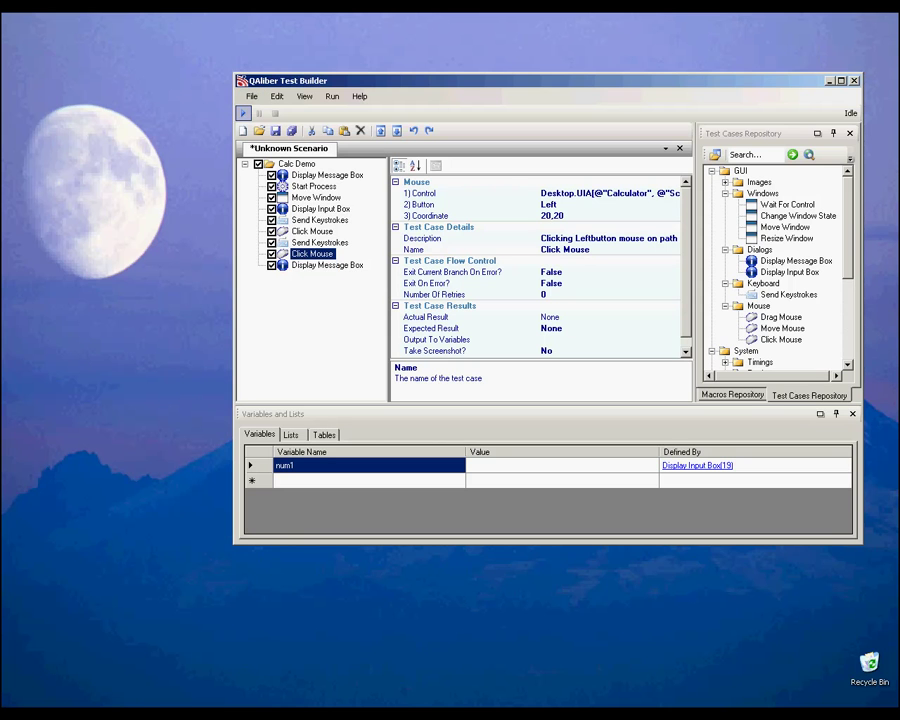
left_click(243, 113)
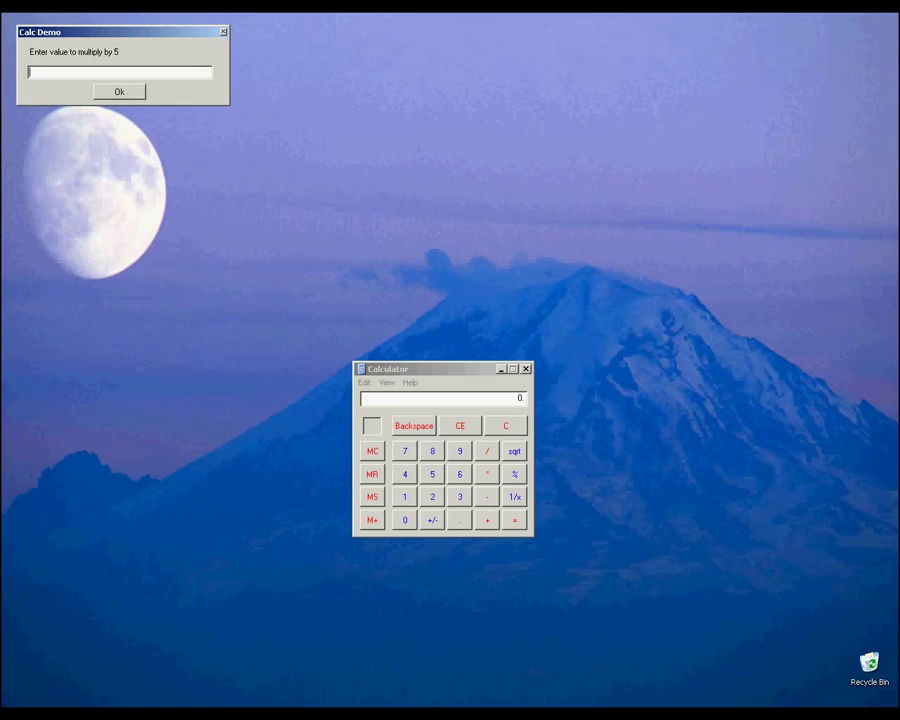
type("40")
key("Return")
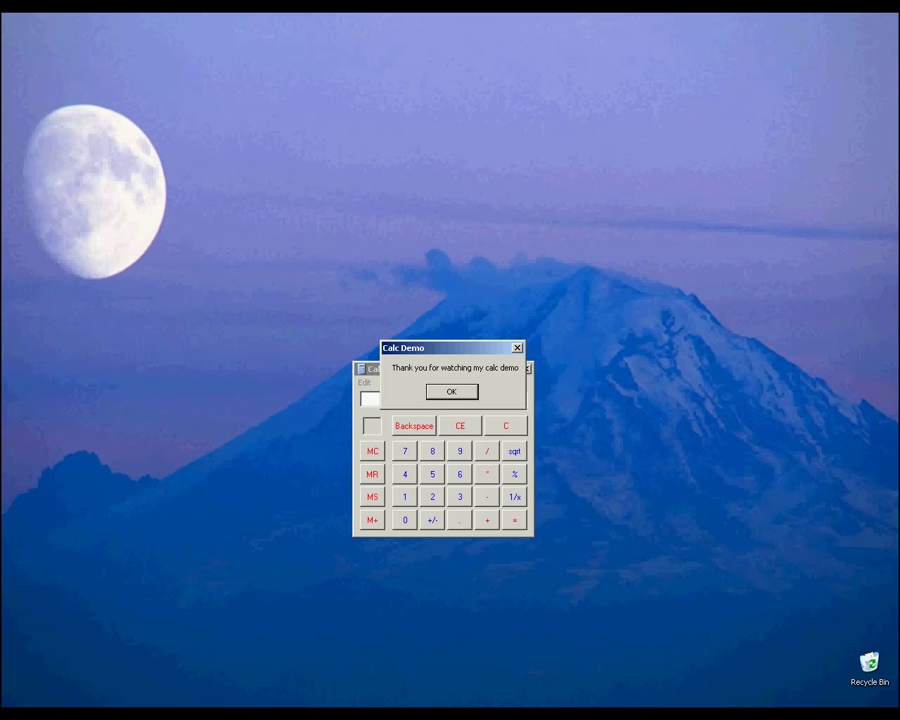
key("Return")
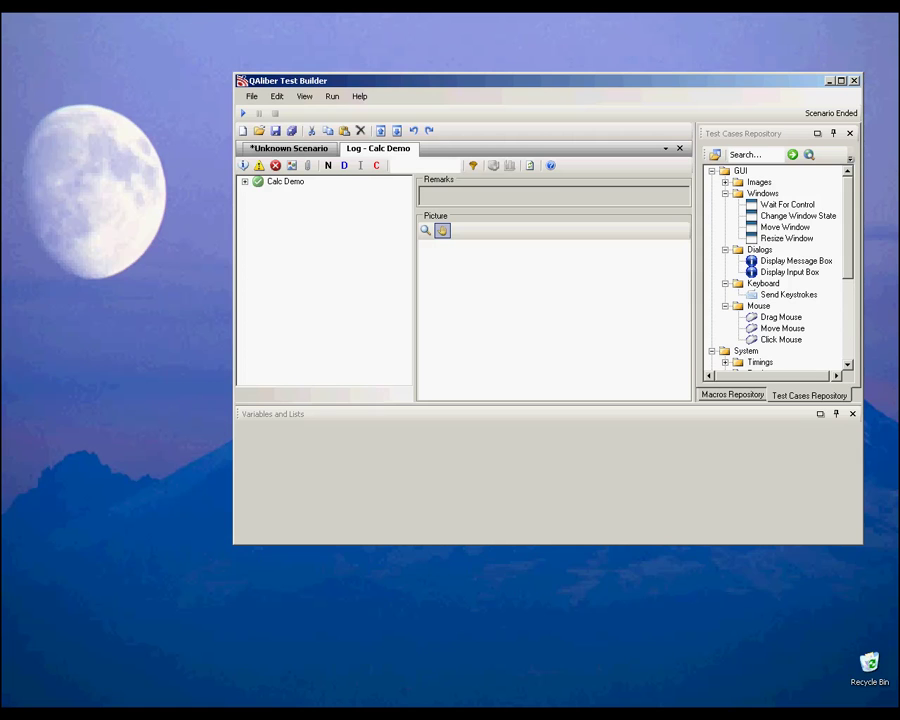
Step: Examine the Calc Demo run log, expanding the results of both Display Message Box test cases
left_click(245, 182)
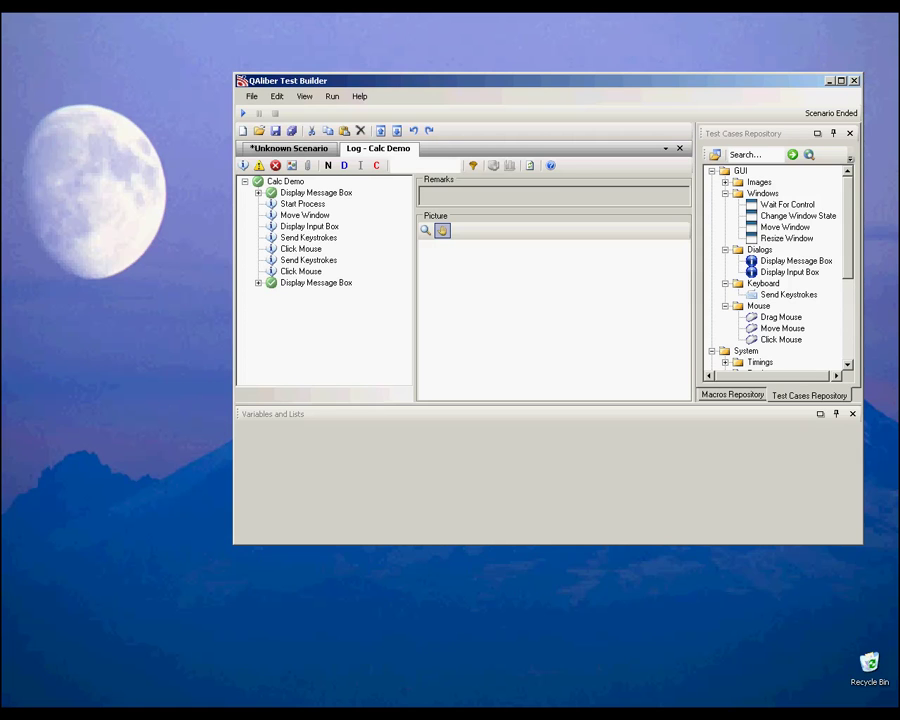
left_click(258, 193)
left_click(330, 204)
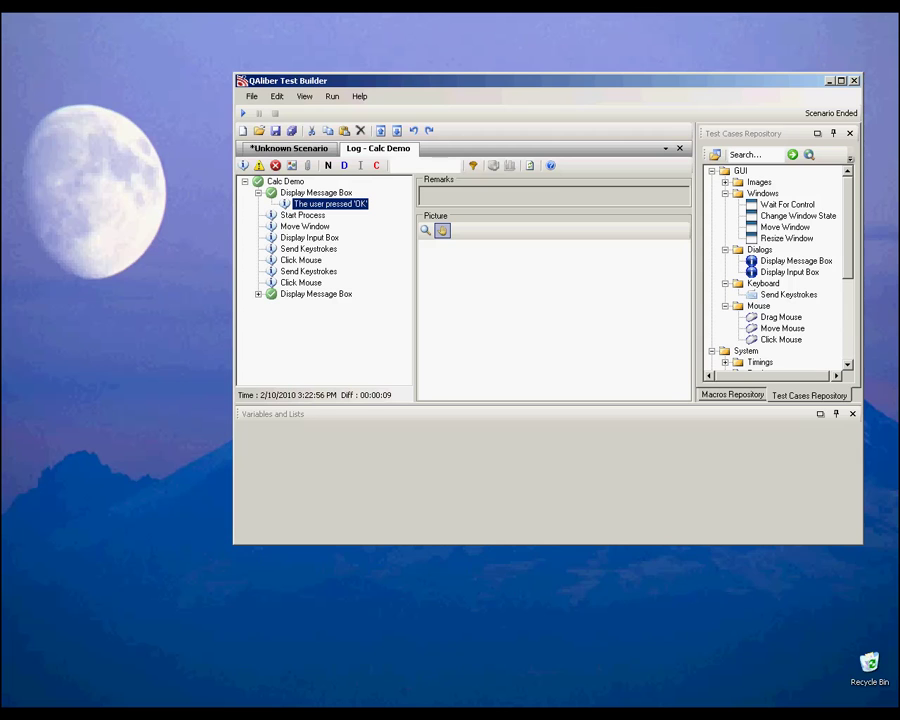
left_click(258, 294)
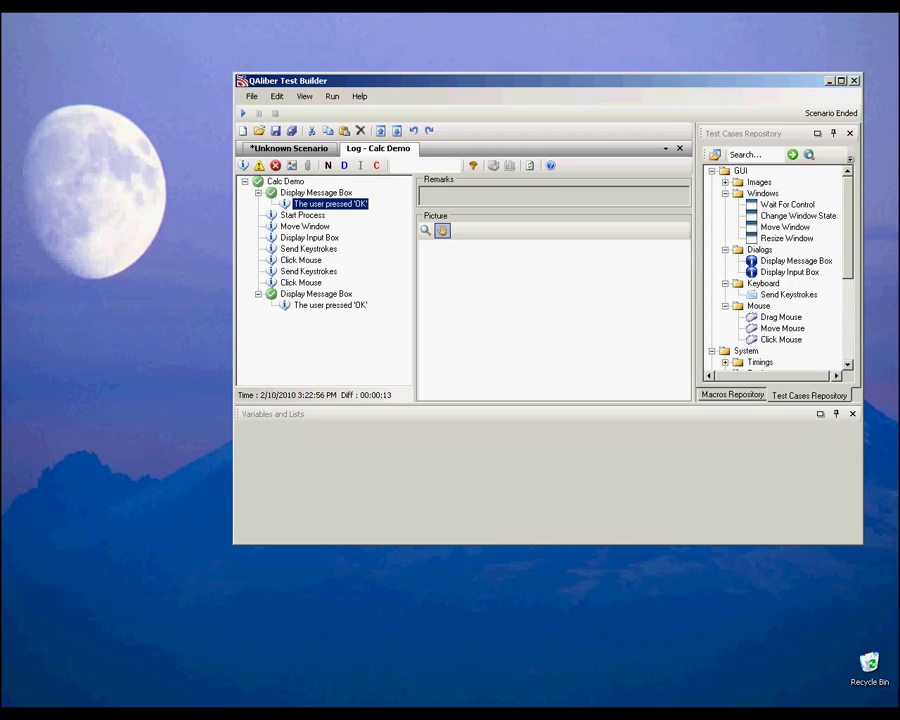